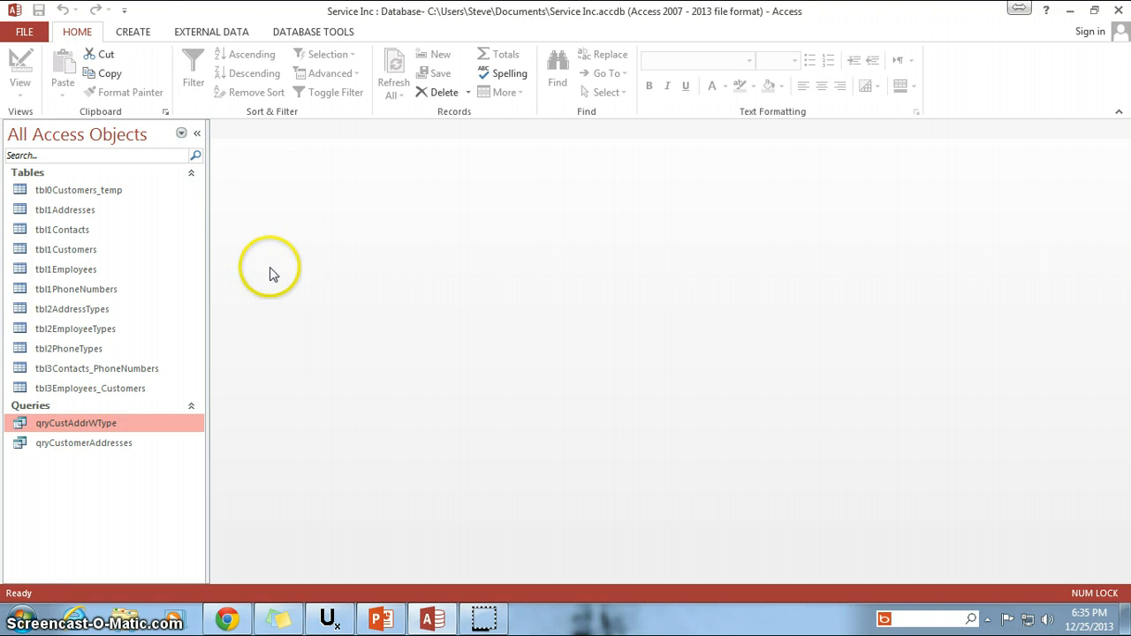
# Create a new blank form in Design view.
pyautogui.click(130, 35)
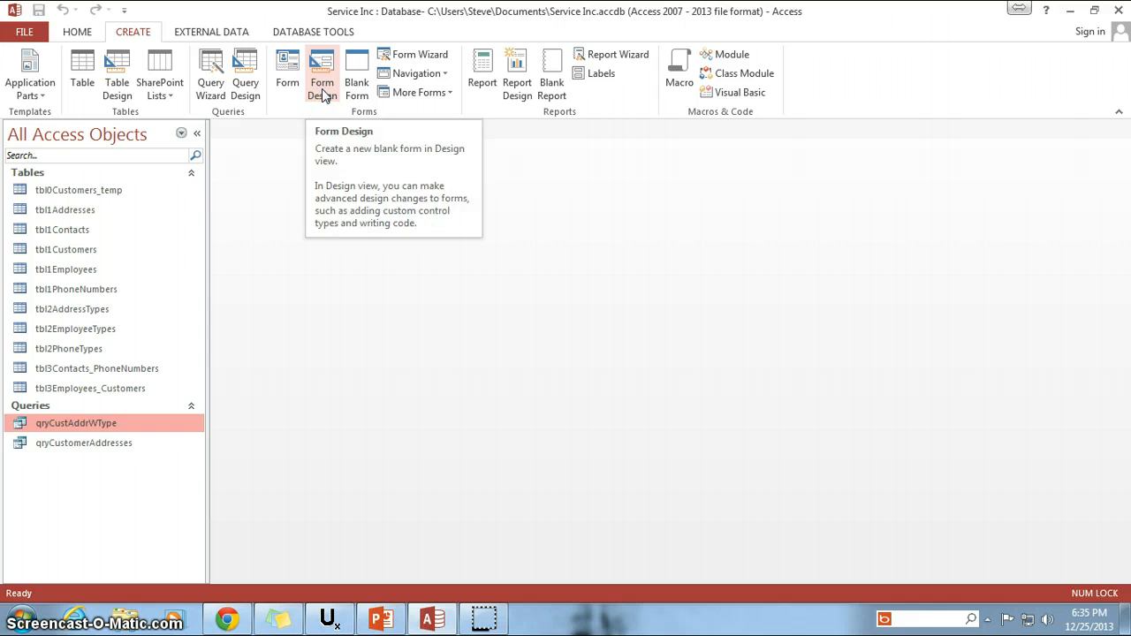
pyautogui.click(289, 84)
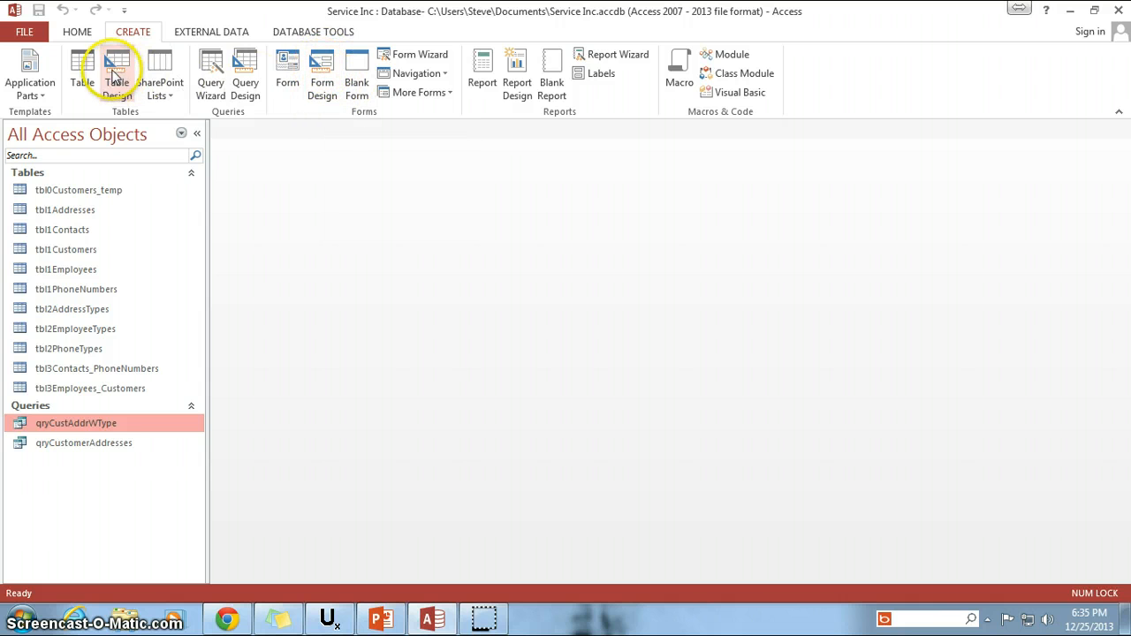
pyautogui.click(323, 64)
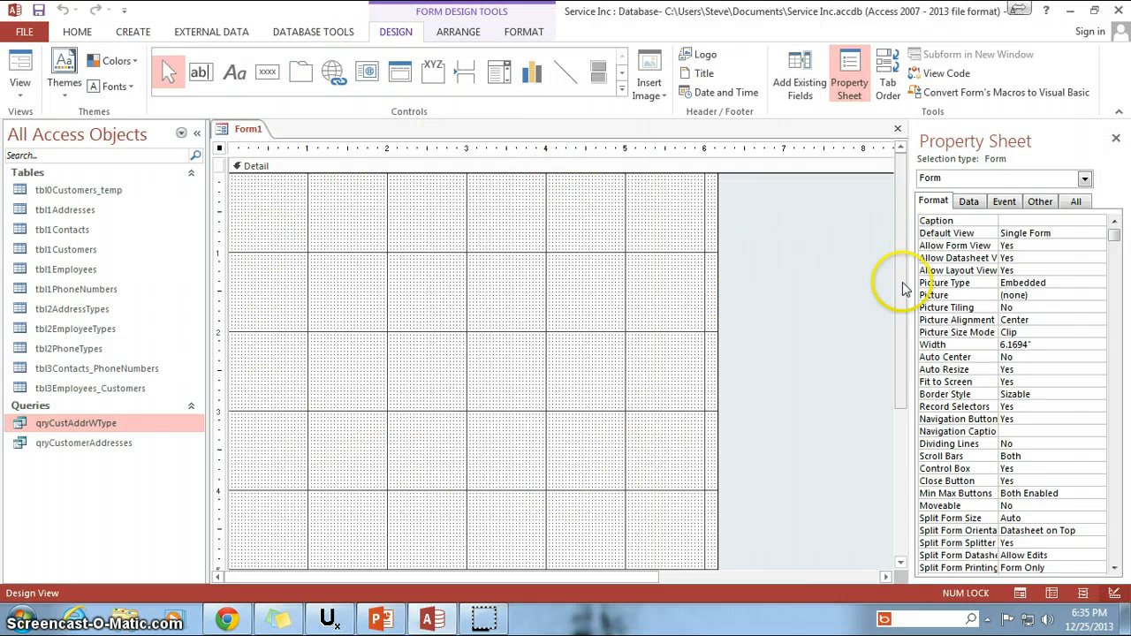
# Resize the blank form's Detail area to about 4.42" wide and 2" high.
pyautogui.moveTo(903, 285); pyautogui.dragTo(508, 214)
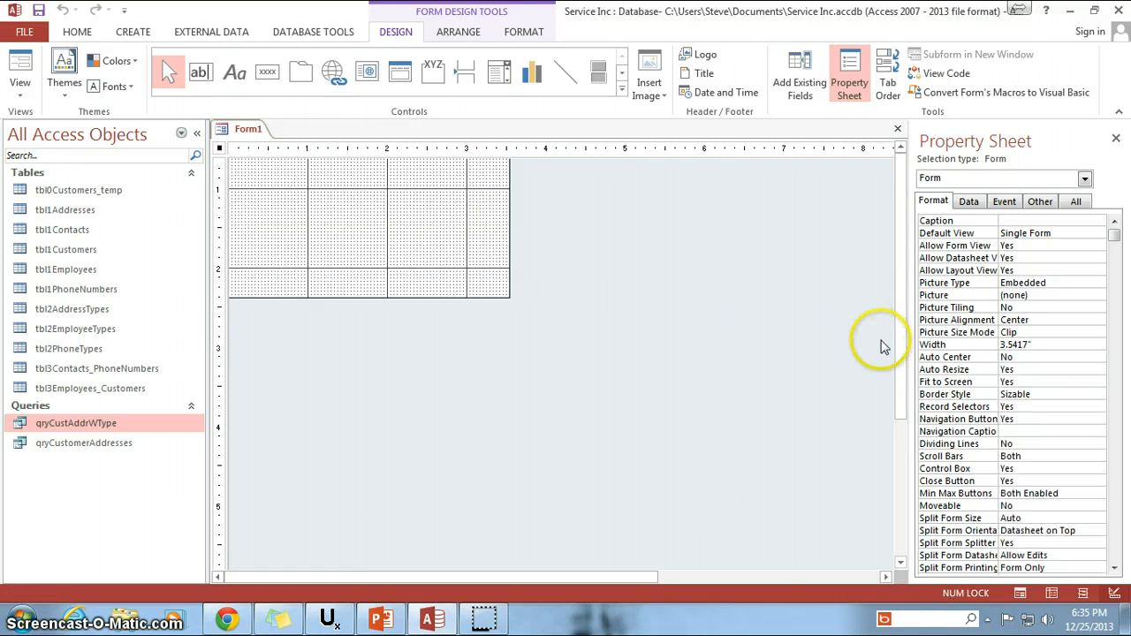
pyautogui.click(899, 342)
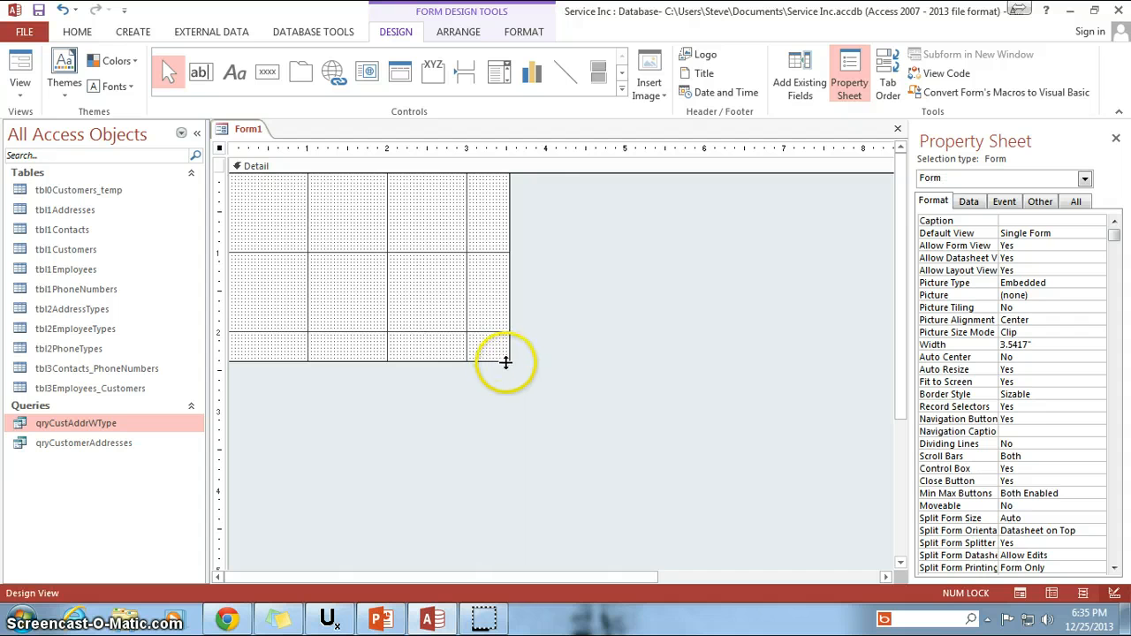
pyautogui.moveTo(510, 361); pyautogui.dragTo(579, 328)
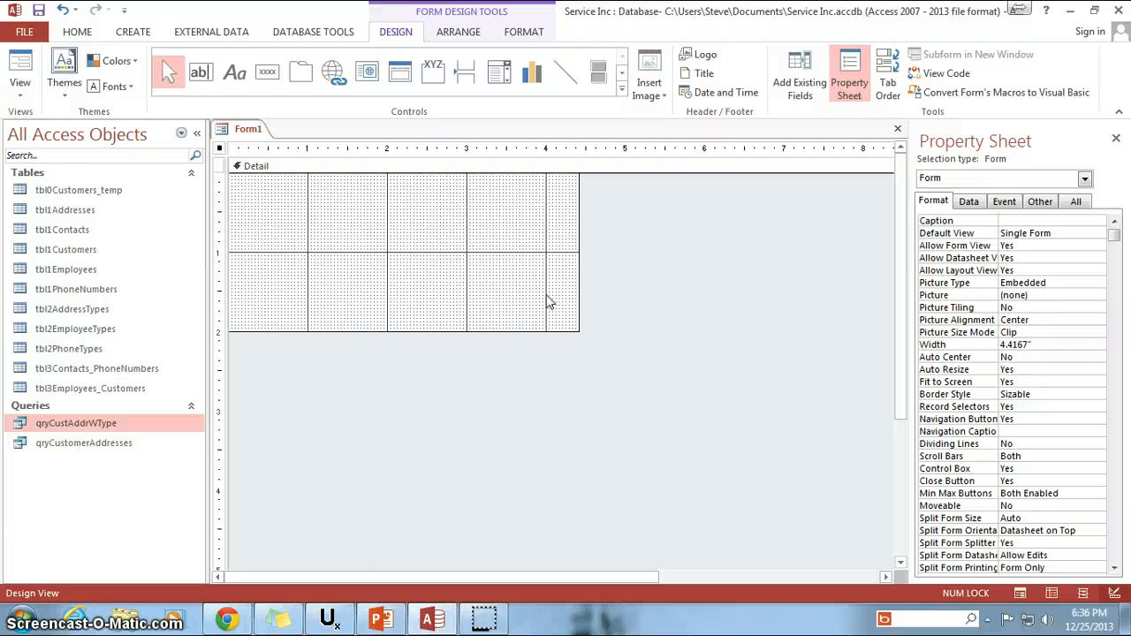
# Preview the empty form in Form view and return to Design view.
pyautogui.click(21, 63)
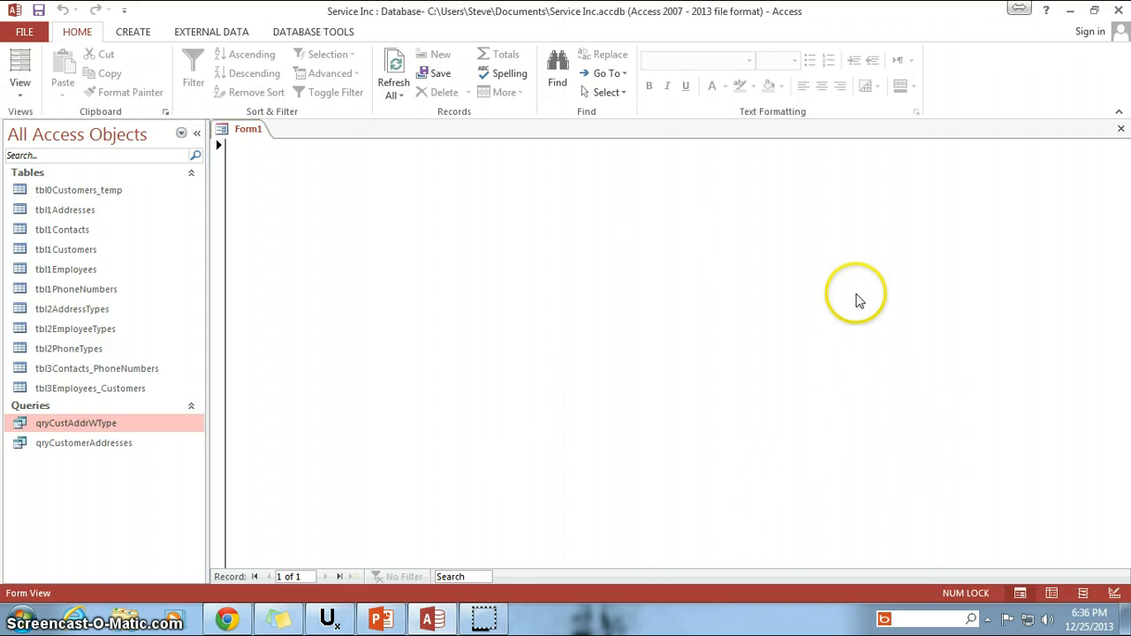
pyautogui.click(19, 99)
pyautogui.click(62, 227)
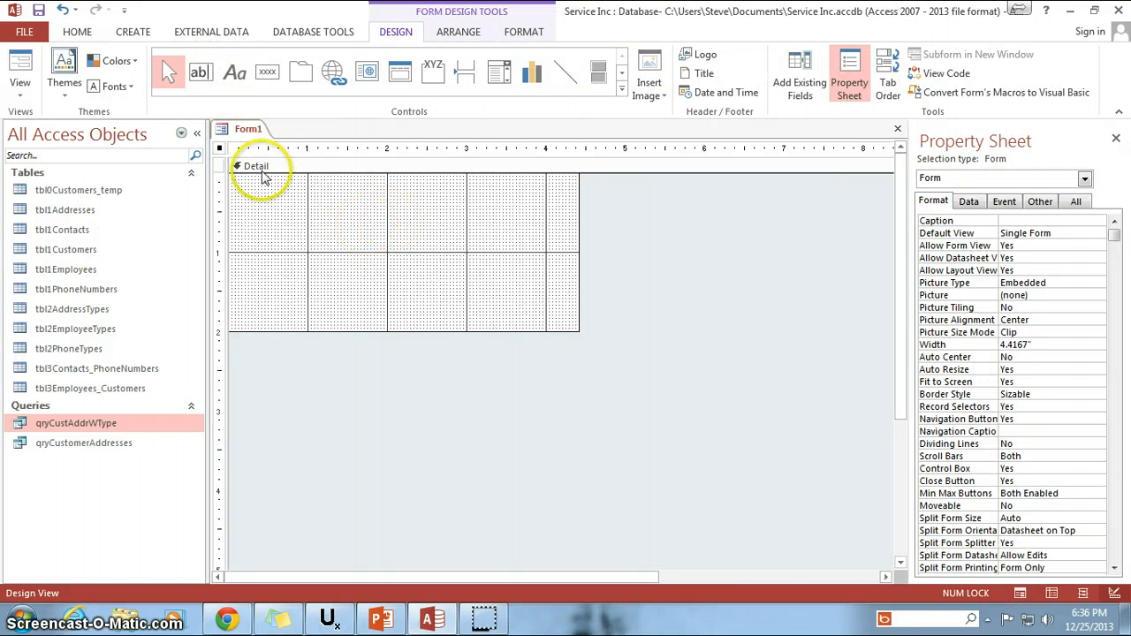
# Add an unbound text box about 1.67" wide and 0.33" high in the upper middle of the Detail section.
pyautogui.click(200, 71)
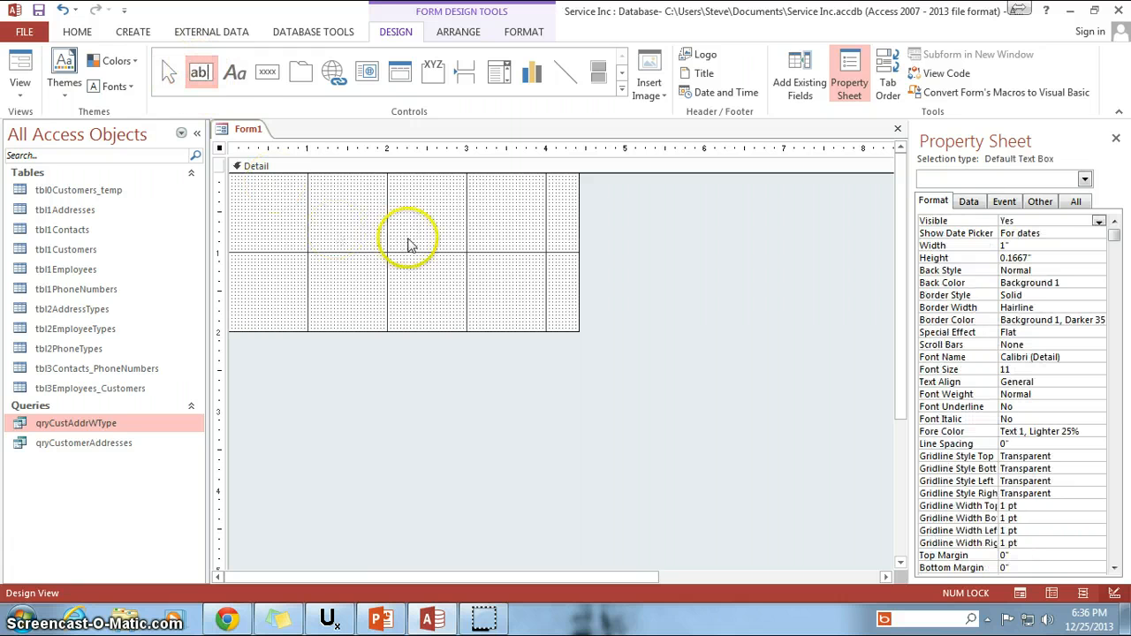
pyautogui.click(200, 72)
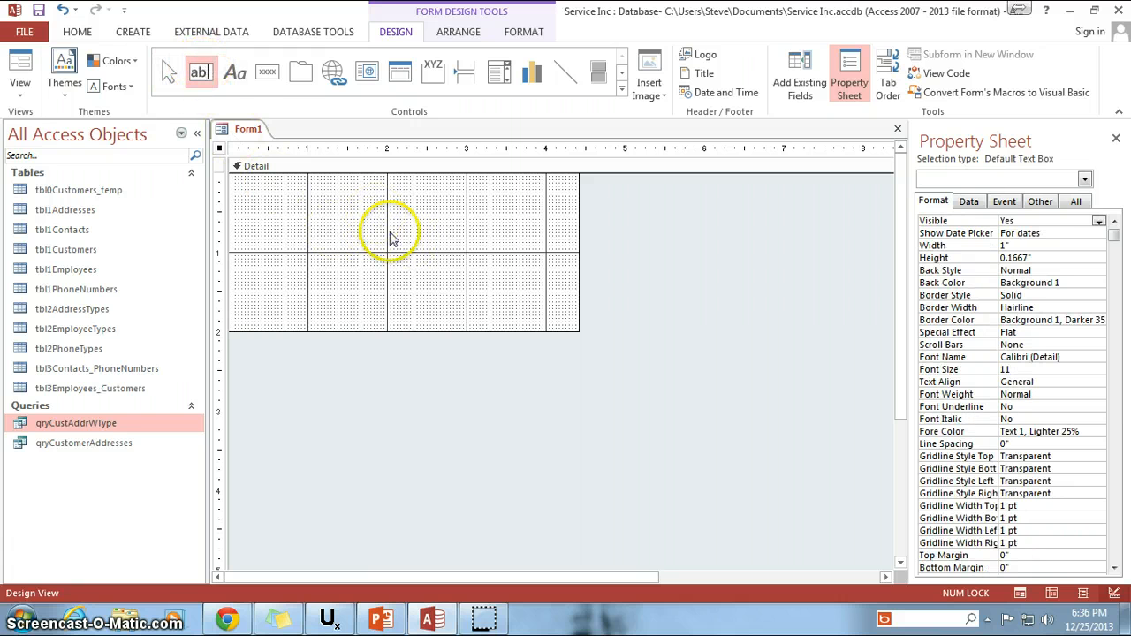
pyautogui.click(394, 234)
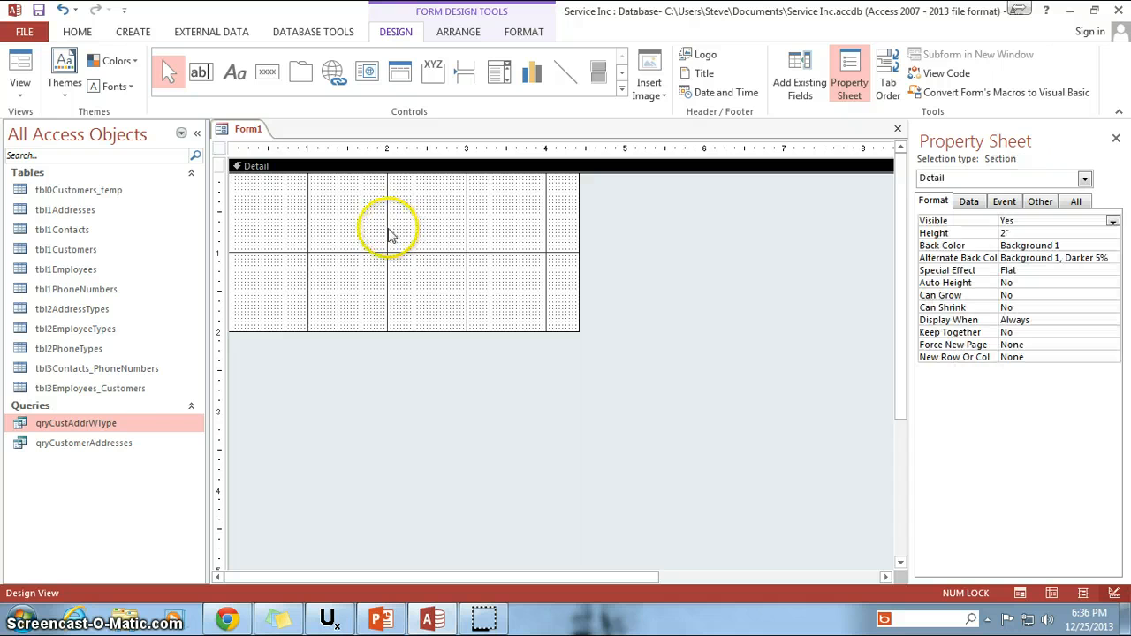
pyautogui.click(200, 72)
pyautogui.moveTo(334, 208); pyautogui.dragTo(517, 286)
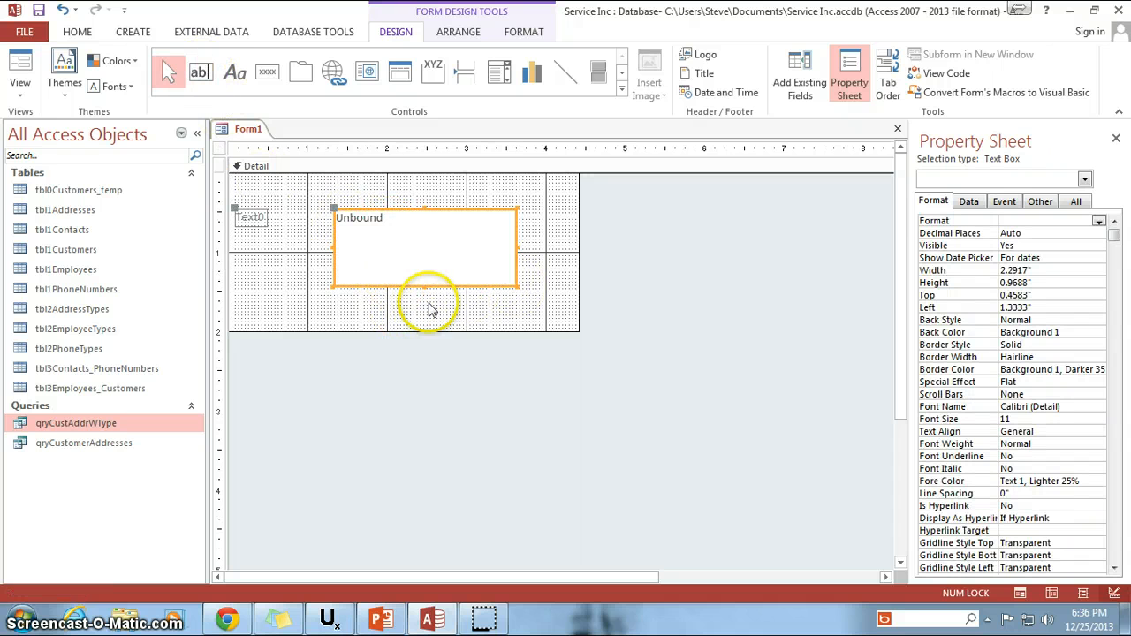
pyautogui.moveTo(518, 288); pyautogui.dragTo(465, 234)
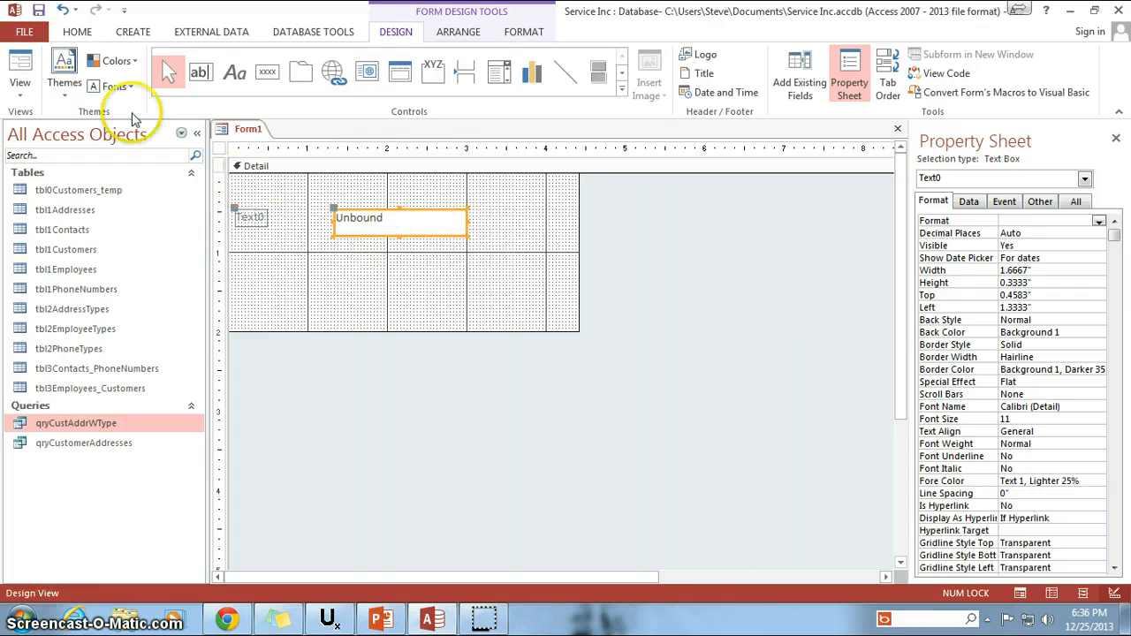
# Test the text box in Form view by entering and erasing sample text, and return to Design view.
pyautogui.click(20, 69)
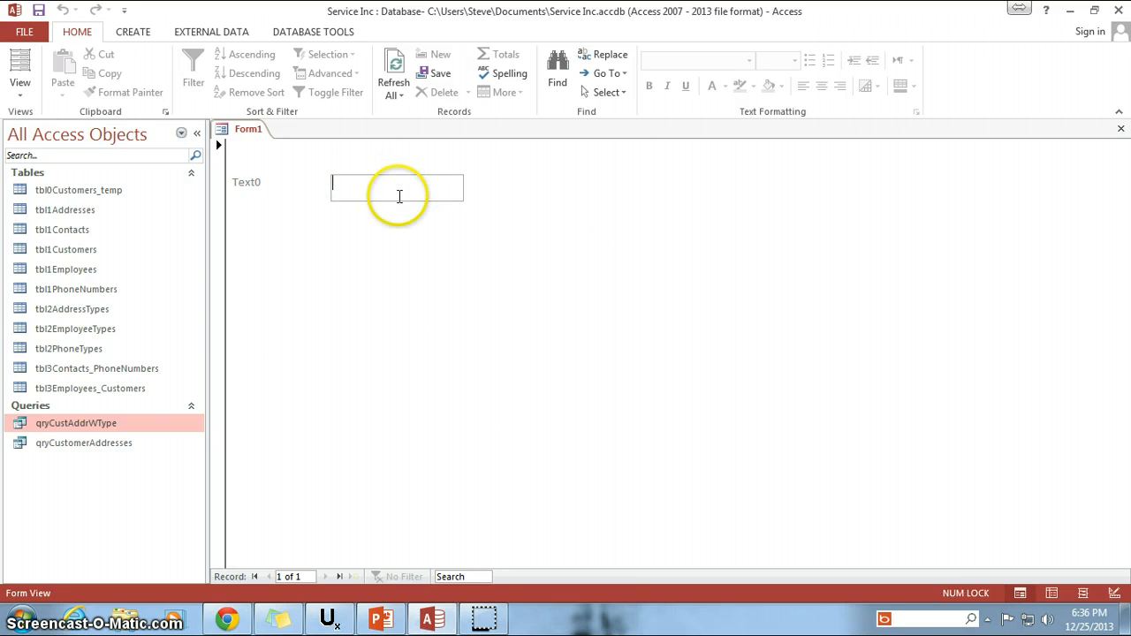
pyautogui.write('fgfdgfdgf')
pyautogui.press('BackSpace')
pyautogui.press('BackSpace')
pyautogui.press('BackSpace')
pyautogui.press('BackSpace')
pyautogui.press('BackSpace')
pyautogui.press('BackSpace')
pyautogui.press('BackSpace')
pyautogui.press('BackSpace')
pyautogui.press('BackSpace')
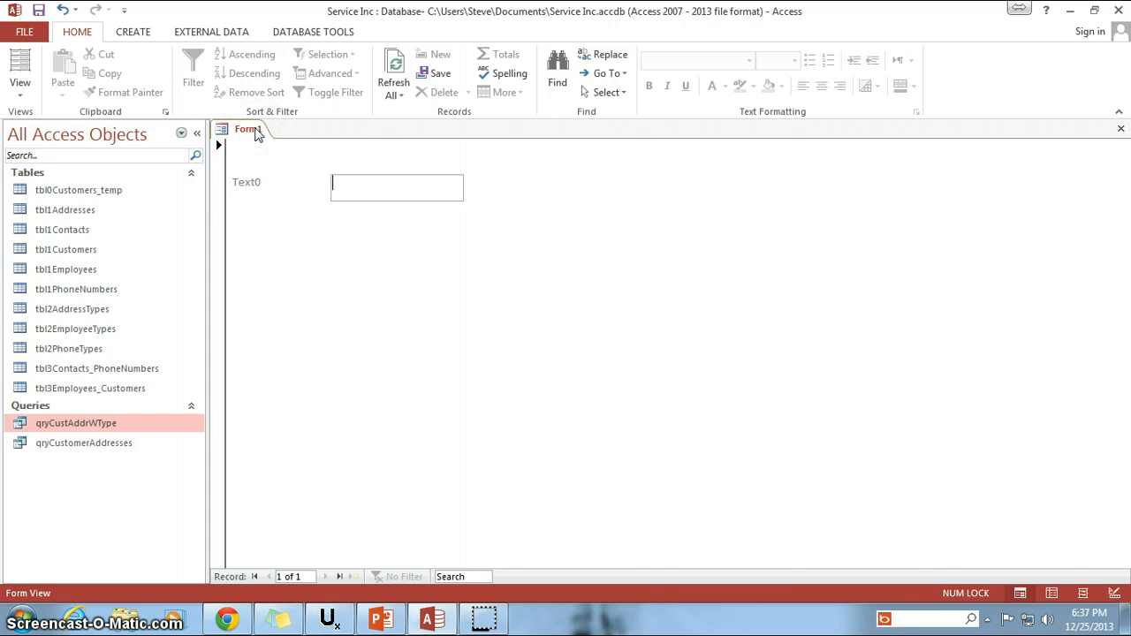
pyautogui.rightClick(256, 132)
pyautogui.click(305, 243)
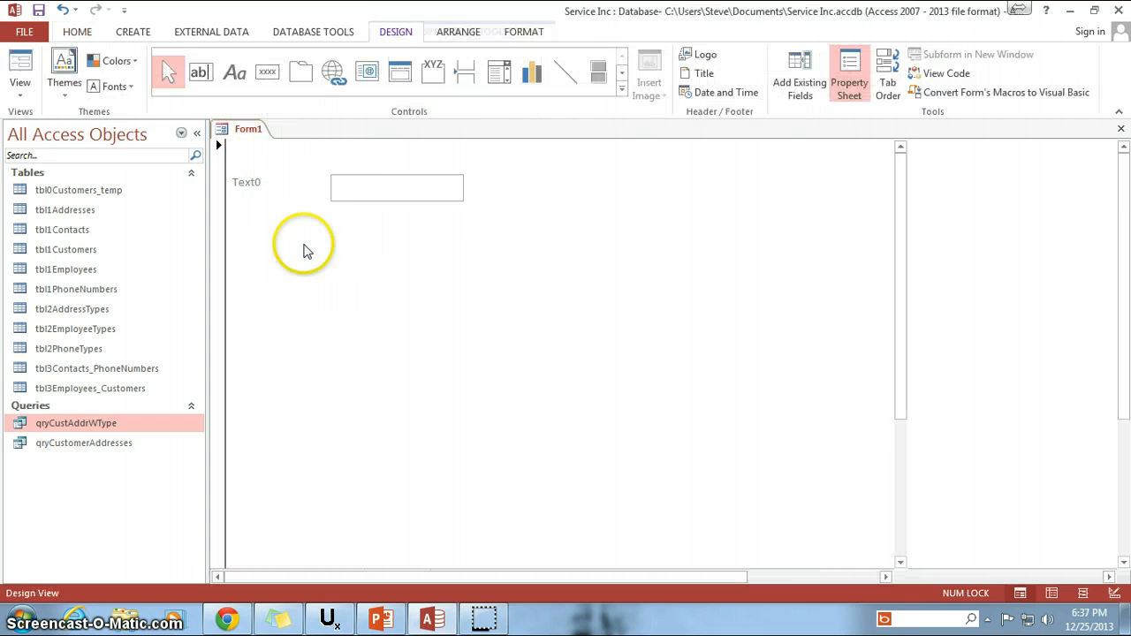
# Shrink the unbound text box slightly in width and to the height of a single text line.
pyautogui.click(404, 247)
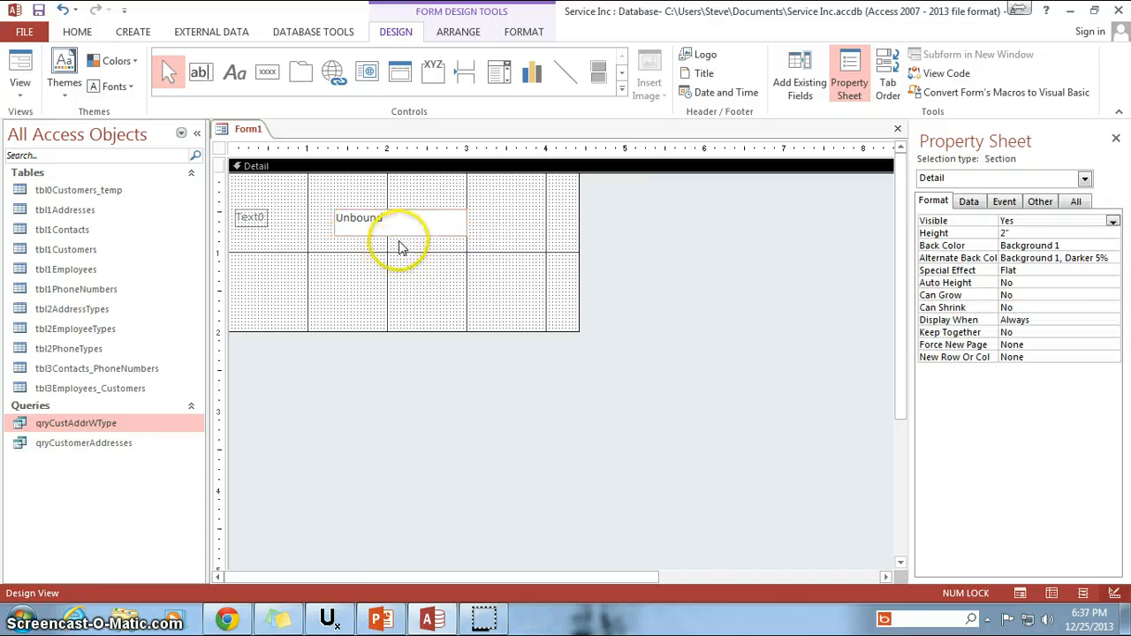
pyautogui.click(451, 233)
pyautogui.click(460, 225)
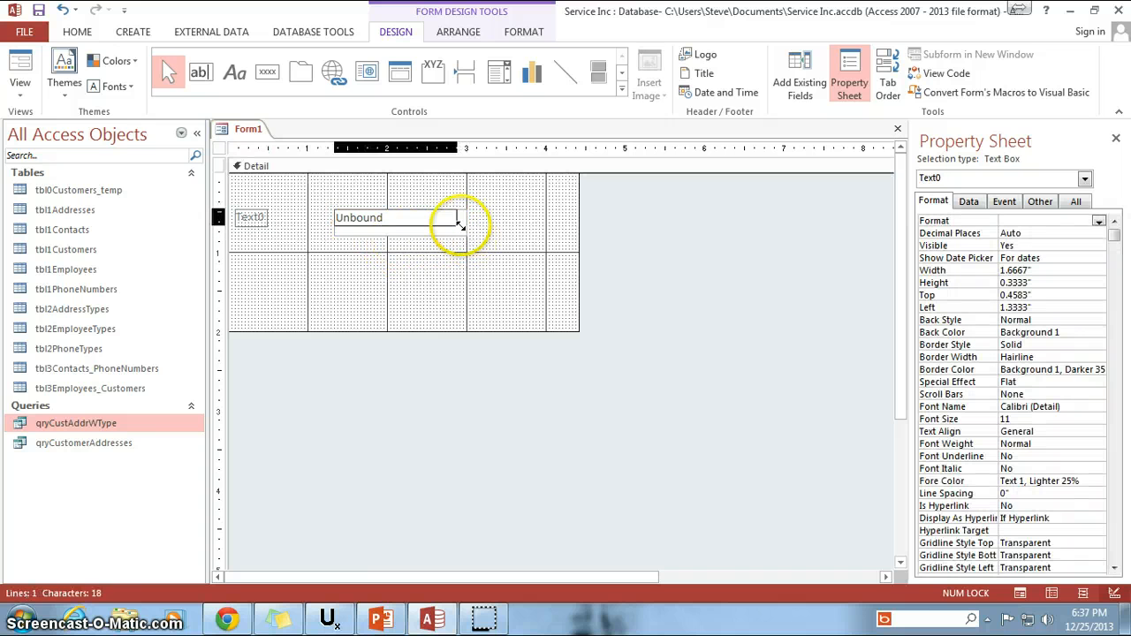
pyautogui.click(467, 265)
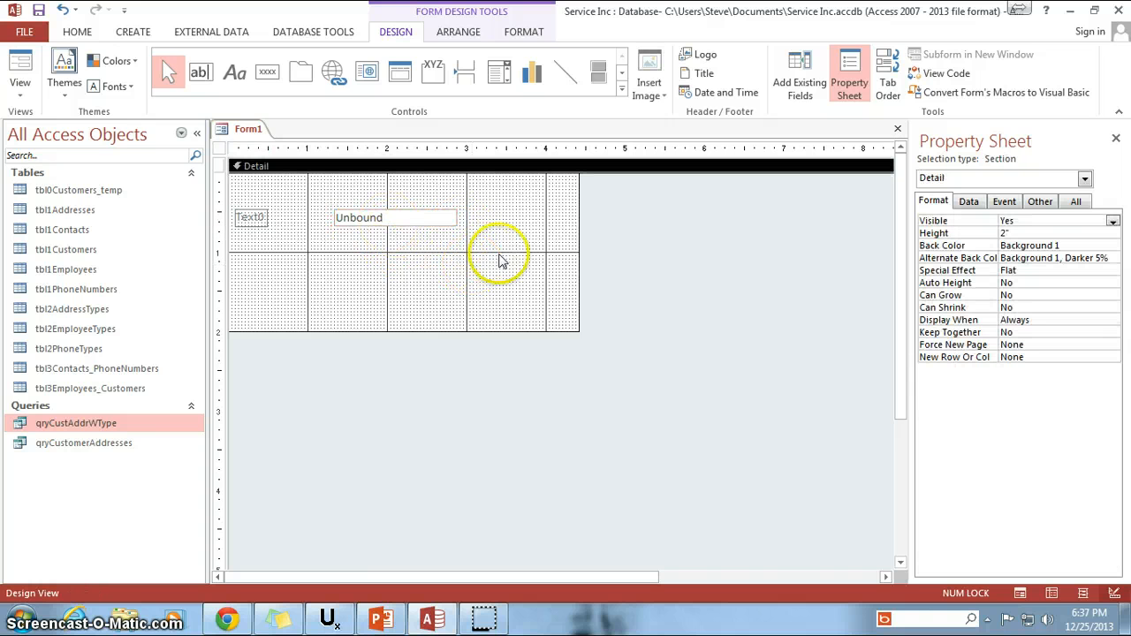
# Examine the text box, its attached label and the available form controls, including the Insert Hyperlink options, without adding any.
pyautogui.click(404, 217)
pyautogui.click(259, 218)
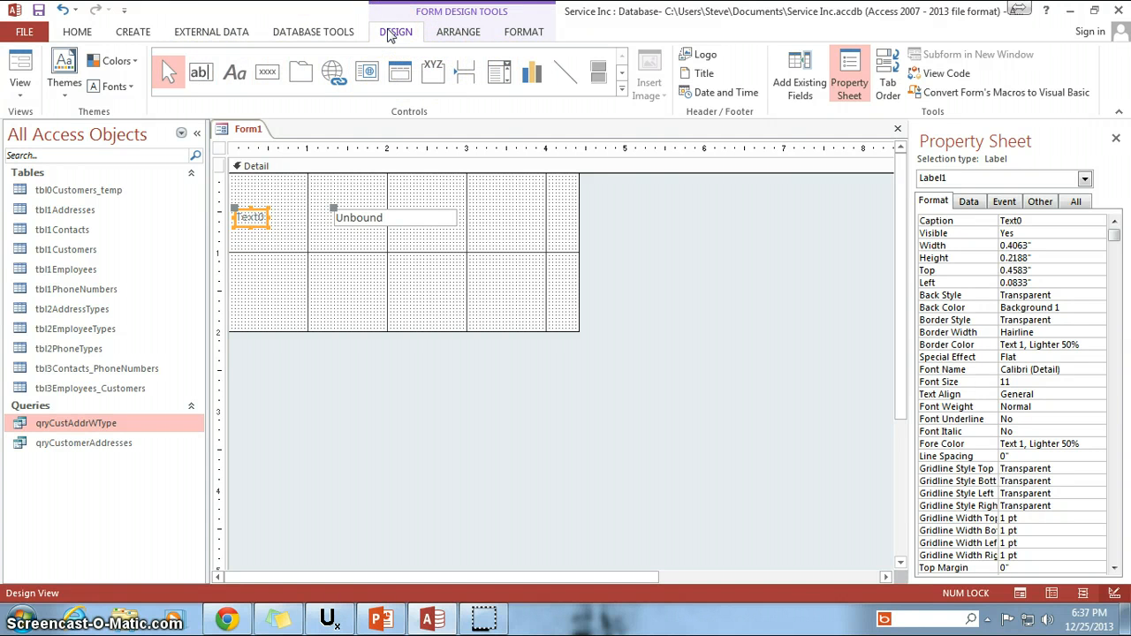
pyautogui.click(200, 78)
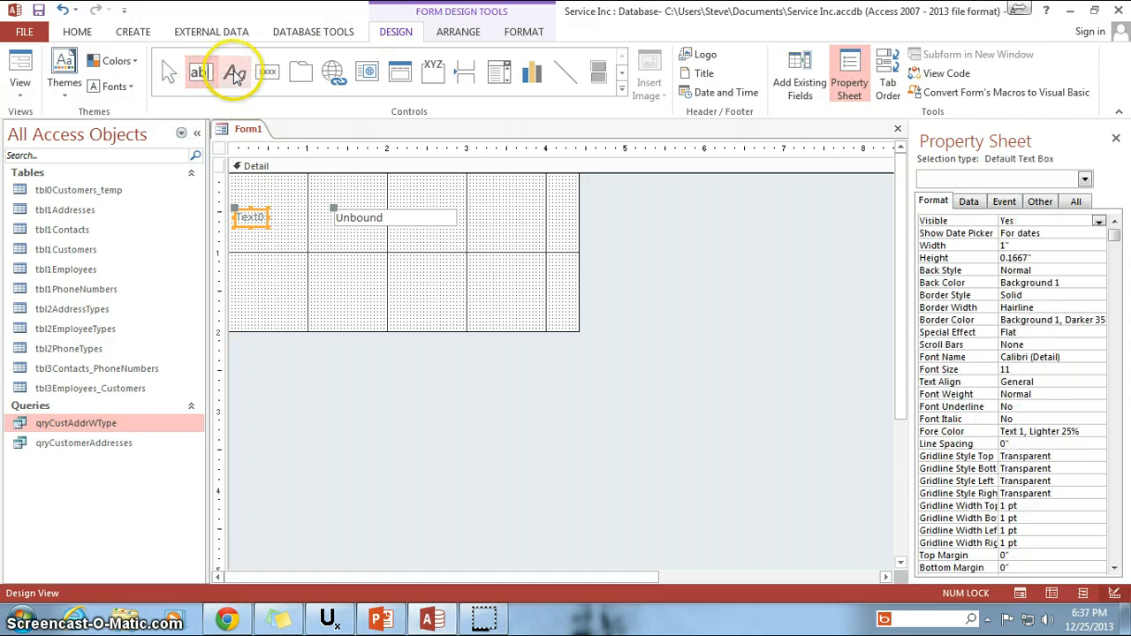
pyautogui.click(234, 72)
pyautogui.click(267, 73)
pyautogui.click(301, 75)
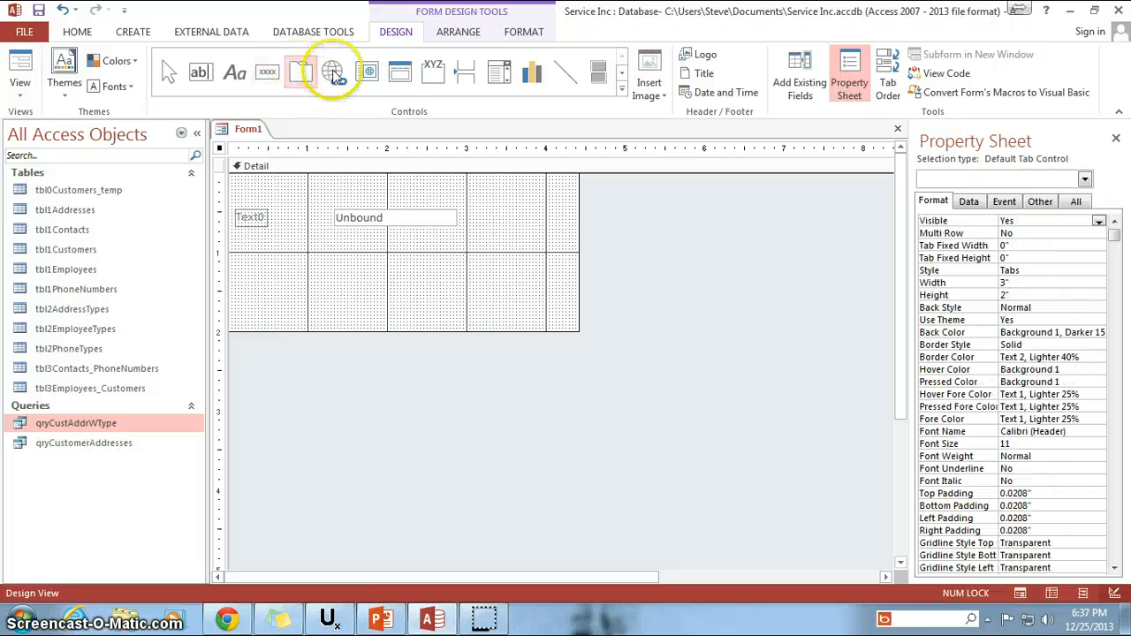
pyautogui.click(340, 73)
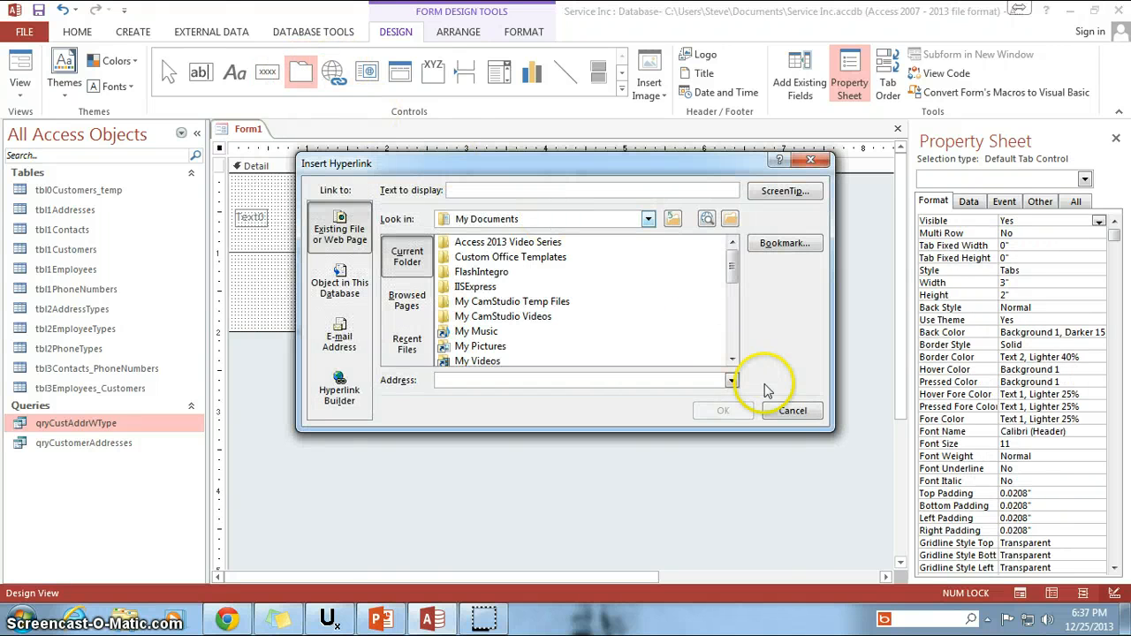
pyautogui.click(793, 410)
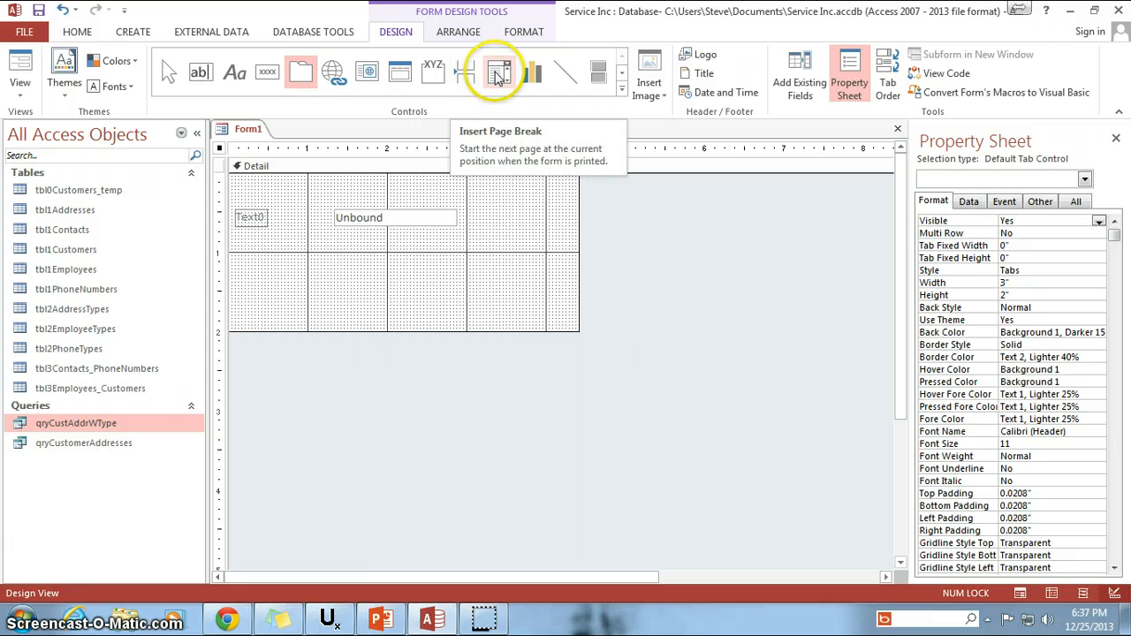
# Draw a horizontal line about 3.13" long above the text box and its label.
pyautogui.click(568, 77)
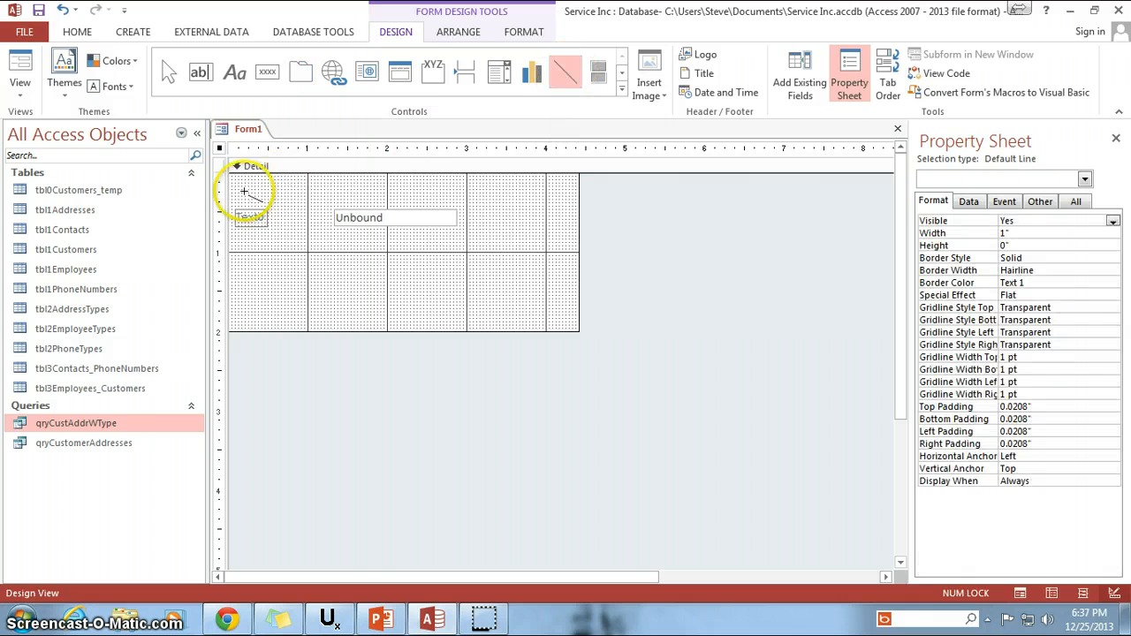
pyautogui.moveTo(491, 191); pyautogui.dragTo(240, 191)
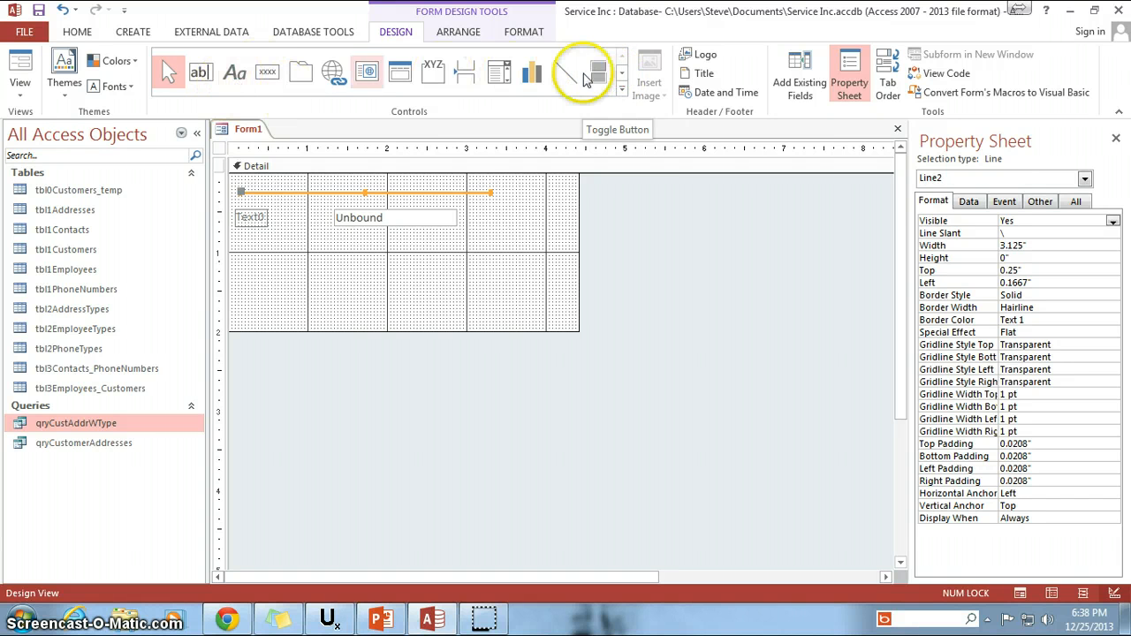
pyautogui.click(622, 76)
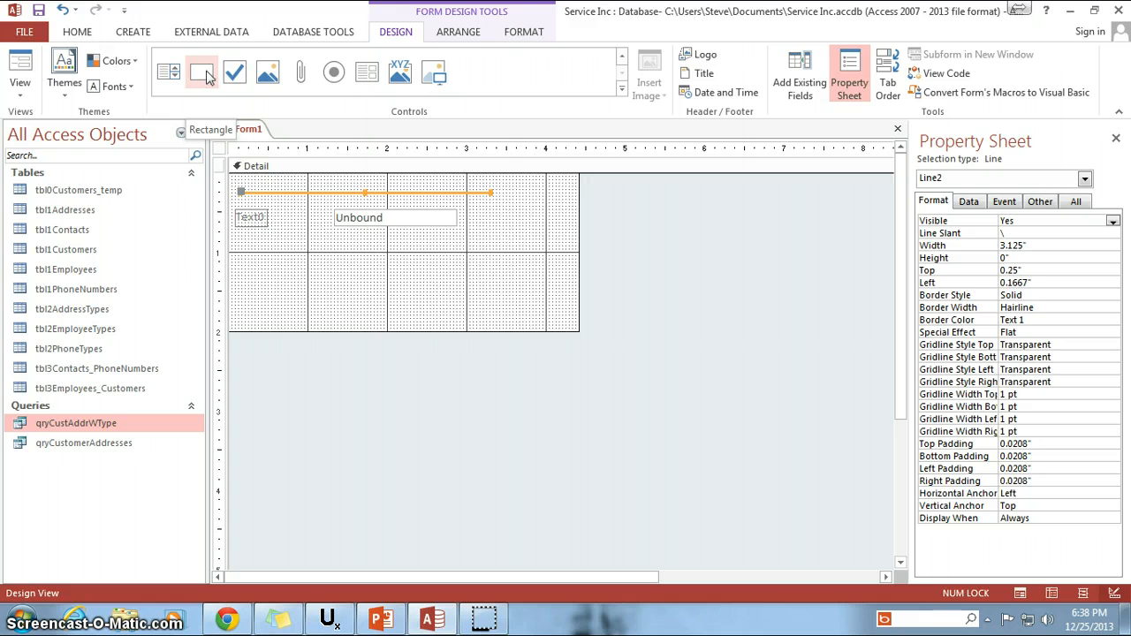
pyautogui.click(233, 74)
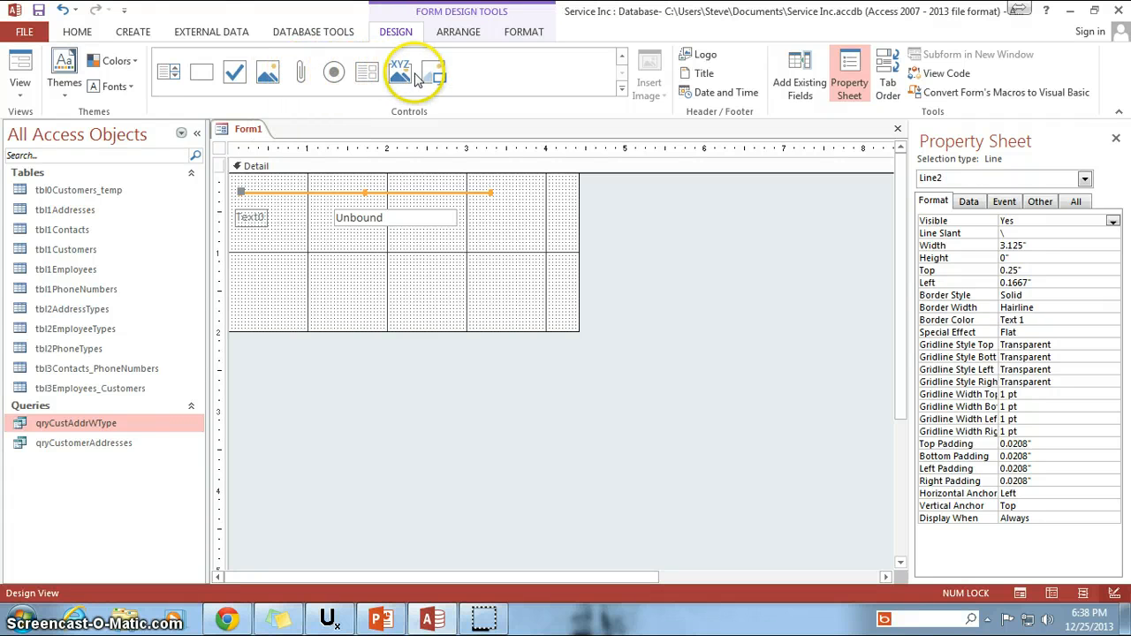
pyautogui.click(622, 58)
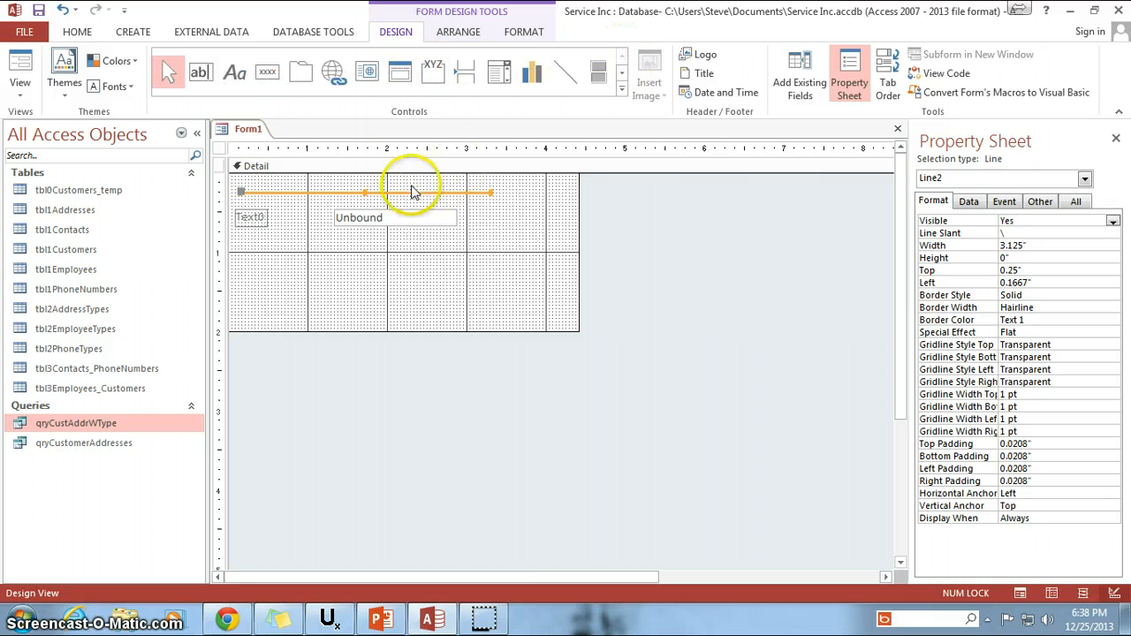
pyautogui.click(471, 270)
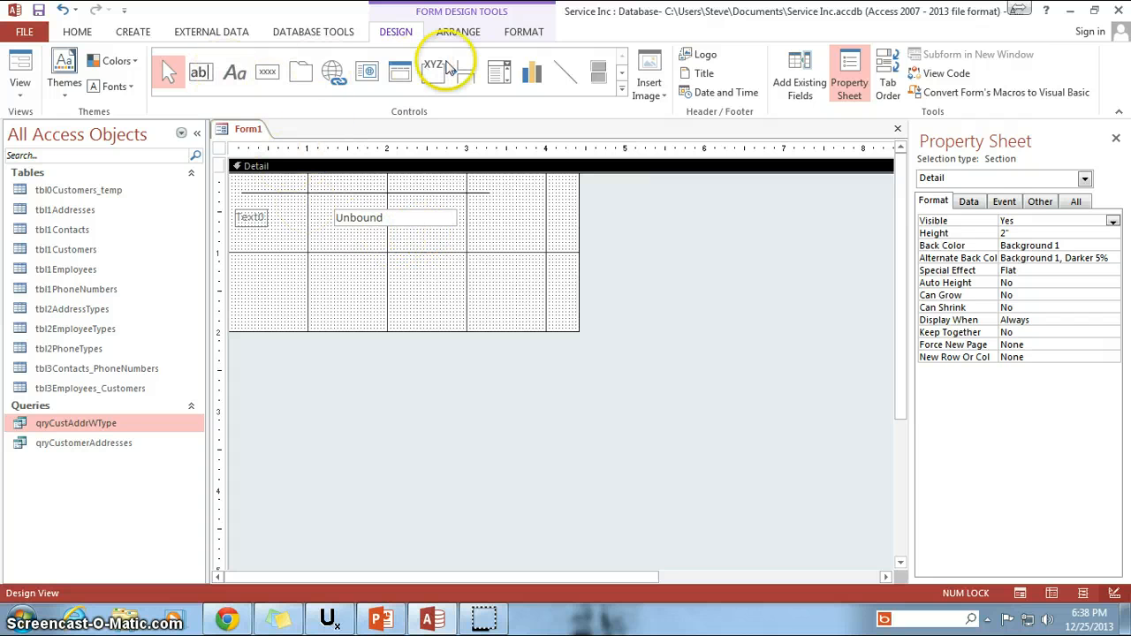
pyautogui.click(622, 73)
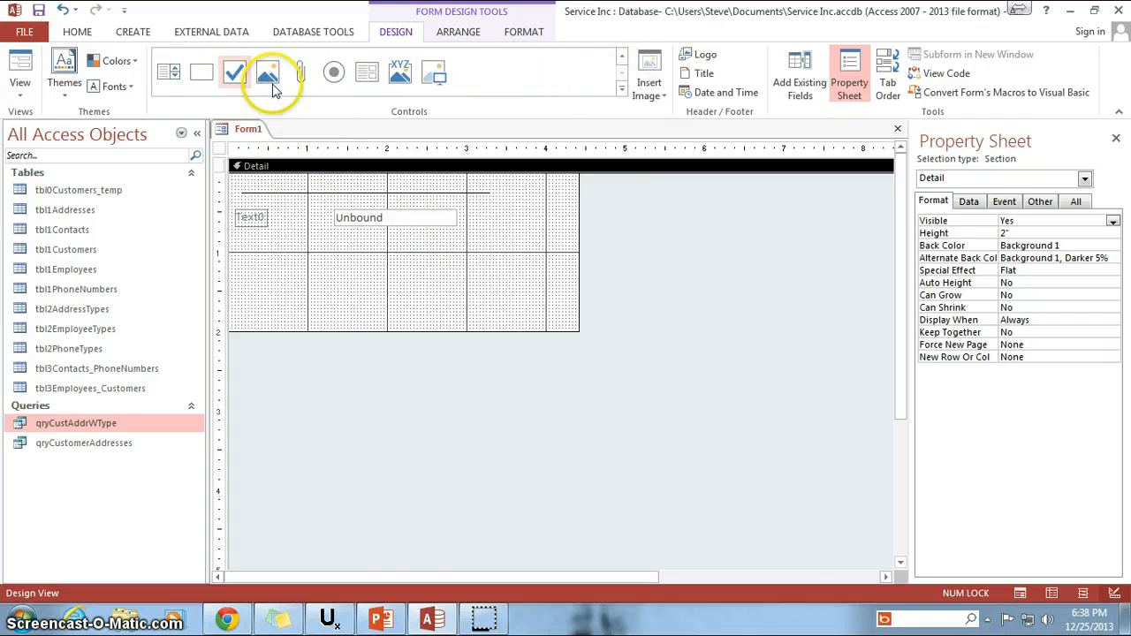
pyautogui.click(621, 56)
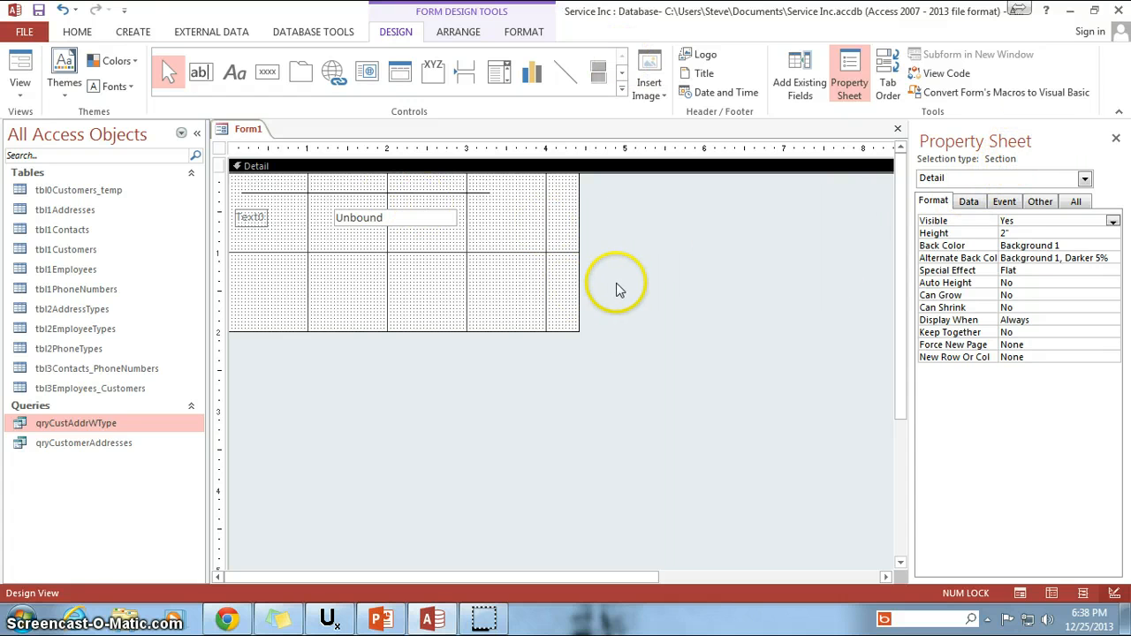
# Preview the form with the horizontal line in Form view, and switch it to Datasheet view.
pyautogui.click(456, 193)
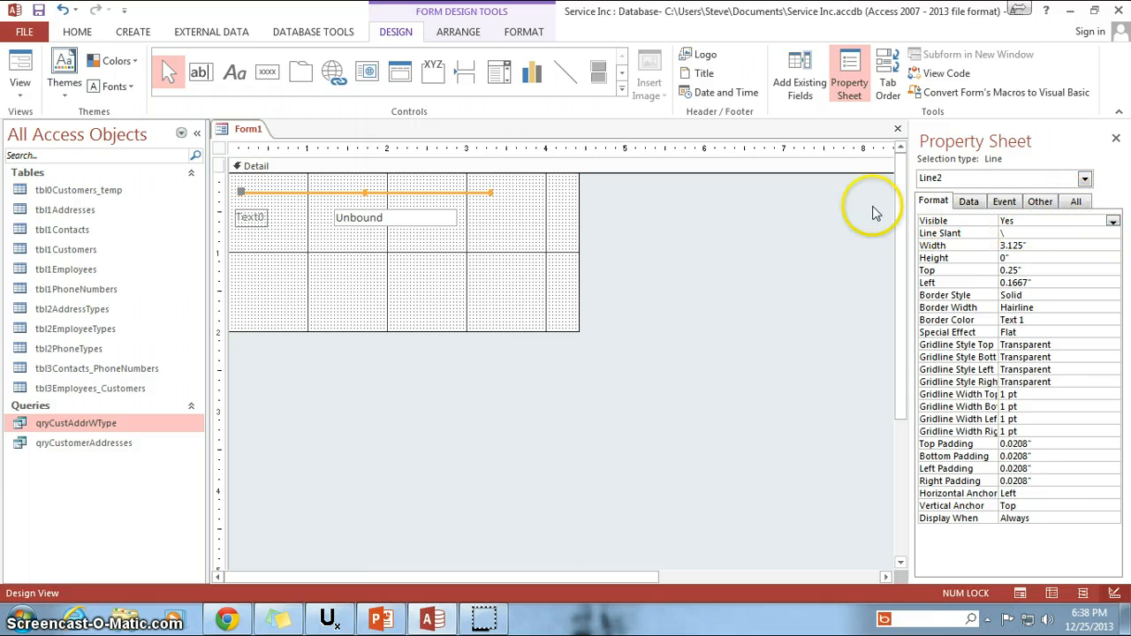
pyautogui.click(19, 63)
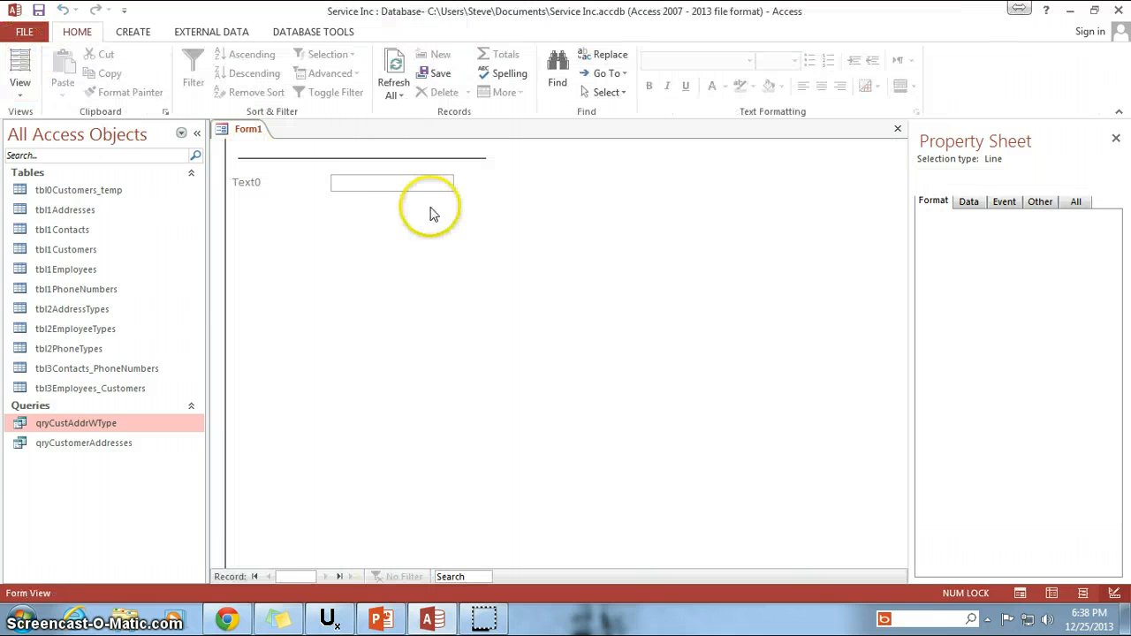
pyautogui.click(20, 88)
pyautogui.click(53, 157)
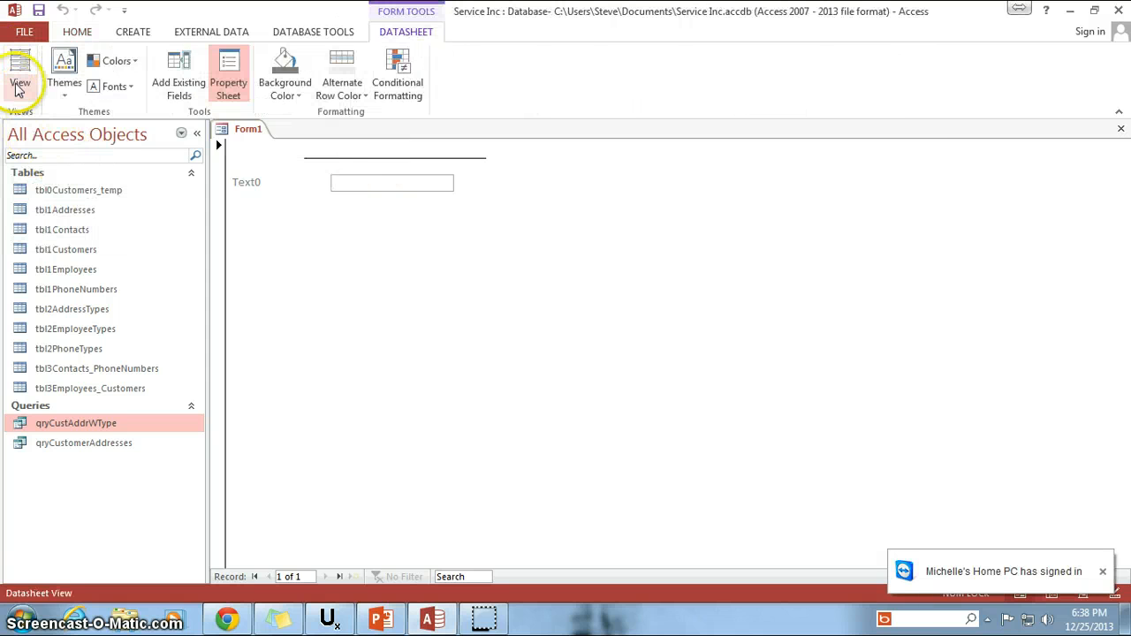
# Return the form to Design view and set the horizontal line's Visible property to No.
pyautogui.click(19, 88)
pyautogui.click(53, 230)
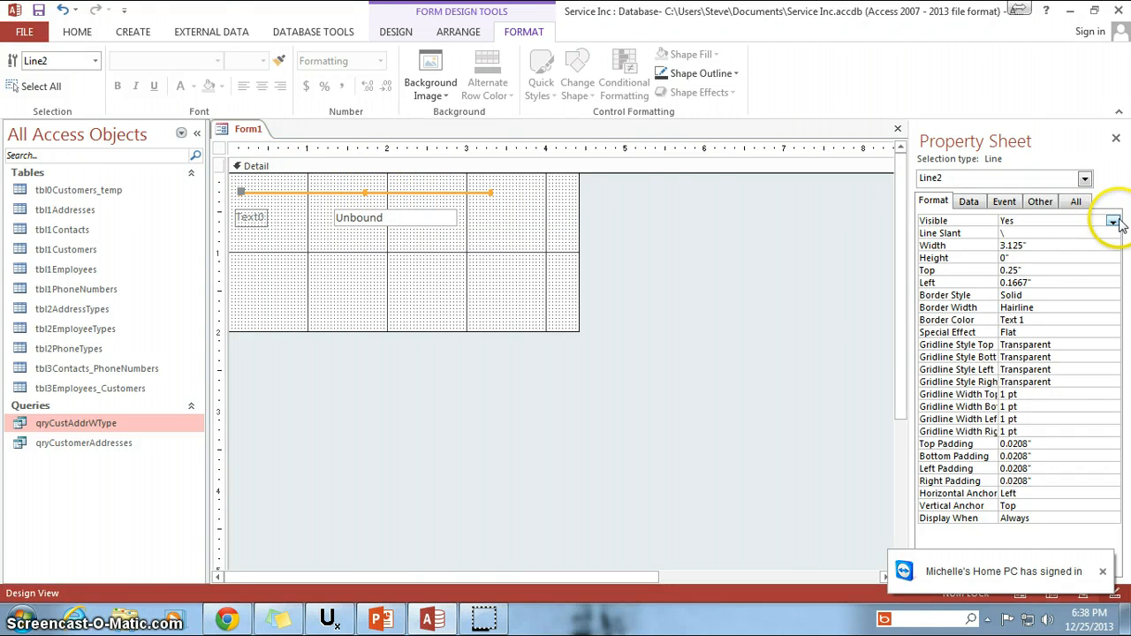
pyautogui.click(1112, 221)
pyautogui.click(1051, 244)
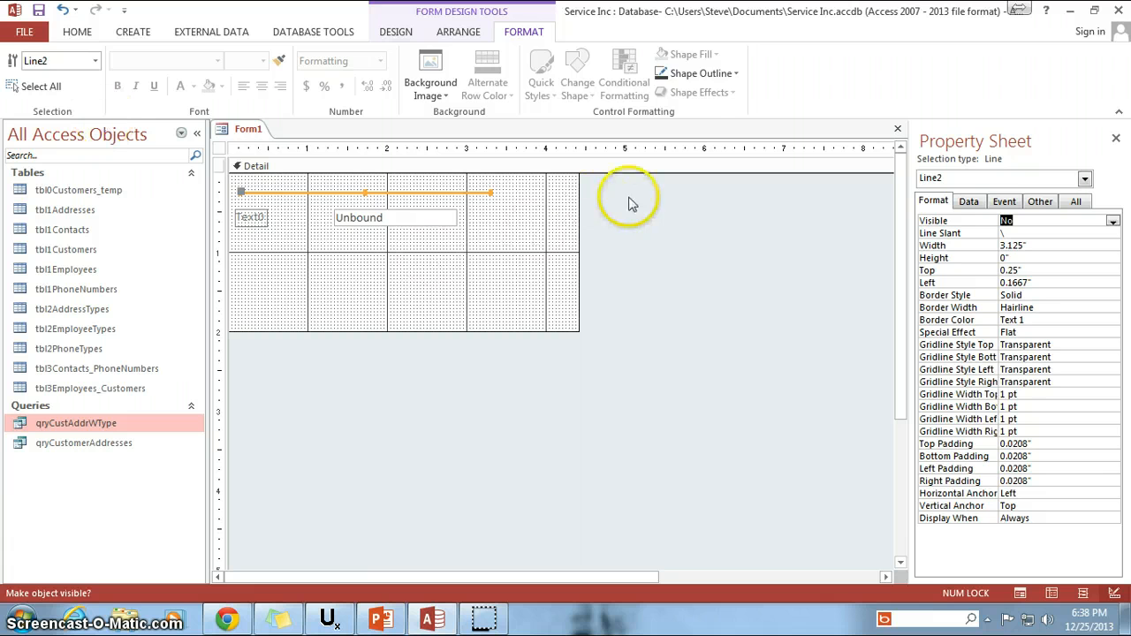
# Check in Form view how the form displays with the line hidden, and return to Design view.
pyautogui.click(396, 32)
pyautogui.click(19, 70)
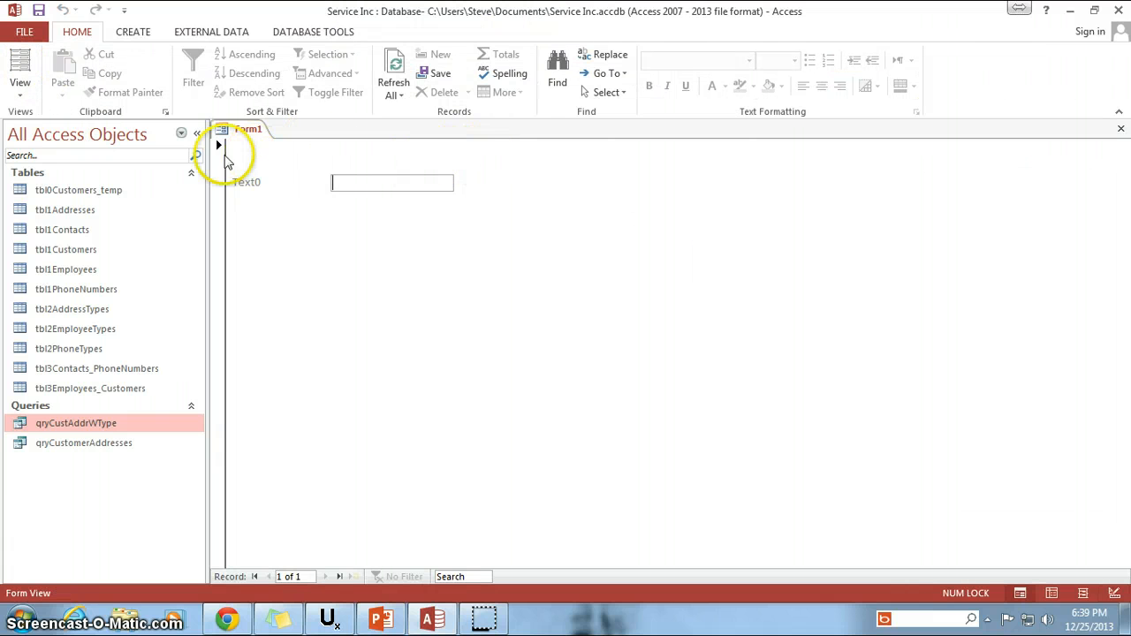
pyautogui.click(21, 86)
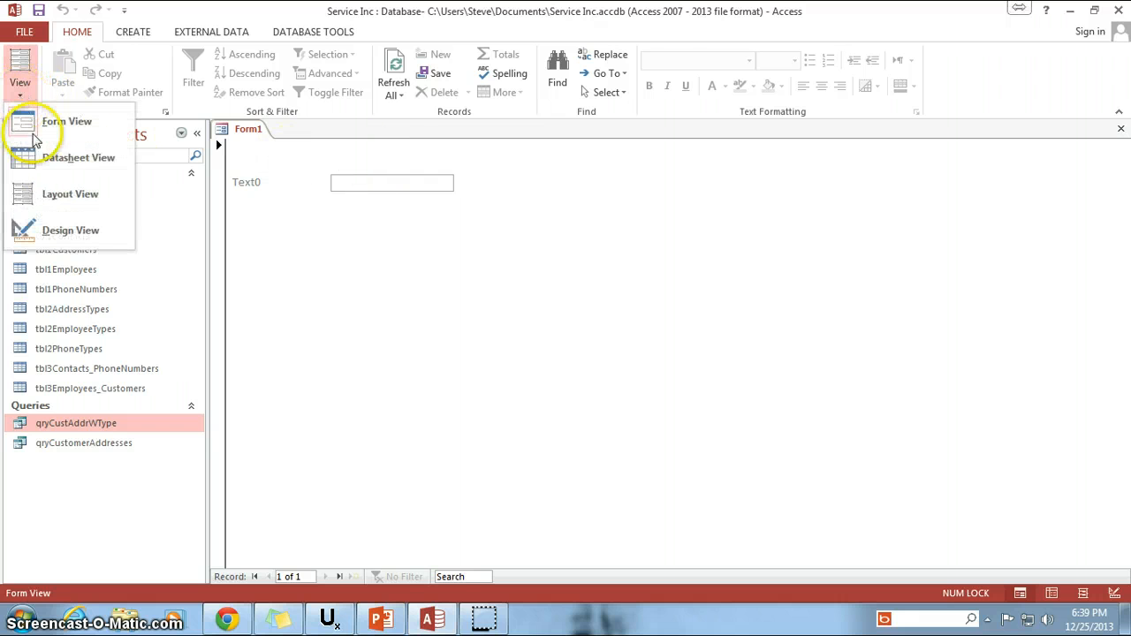
pyautogui.click(64, 228)
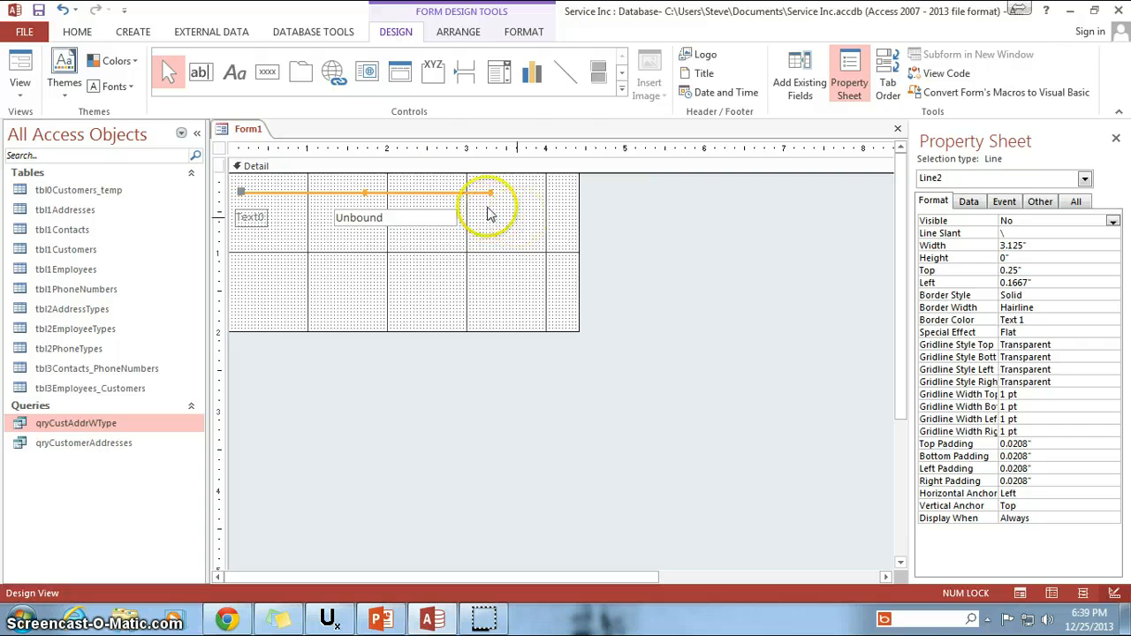
# Select the whole form to show its properties, check its tab title in Form view, and return to Design view.
pyautogui.click(490, 212)
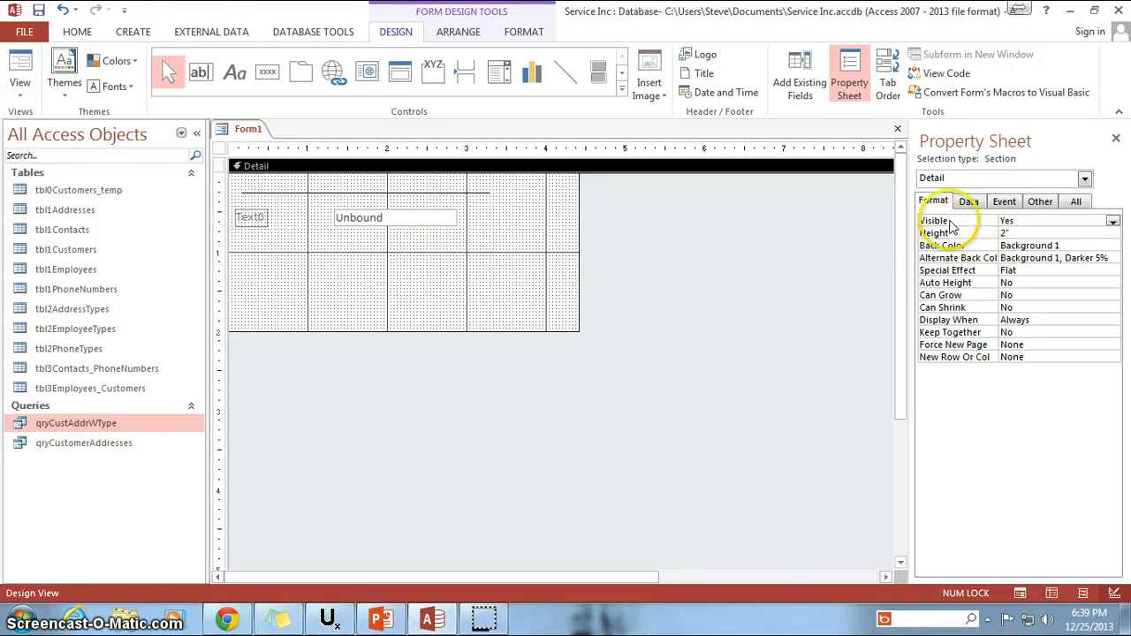
pyautogui.click(220, 148)
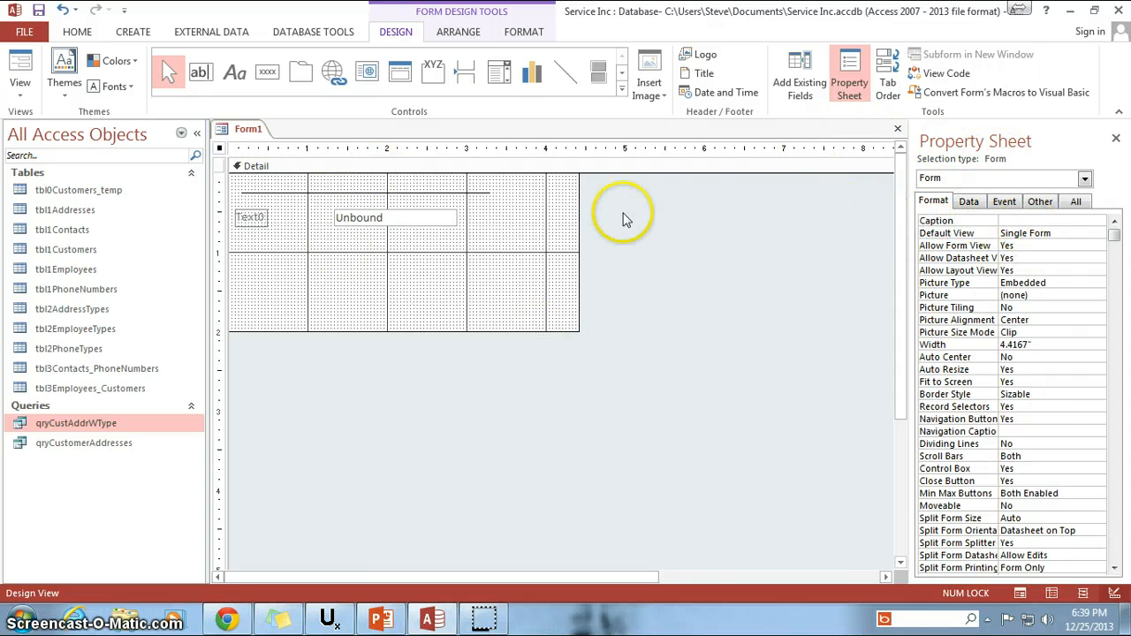
pyautogui.click(19, 69)
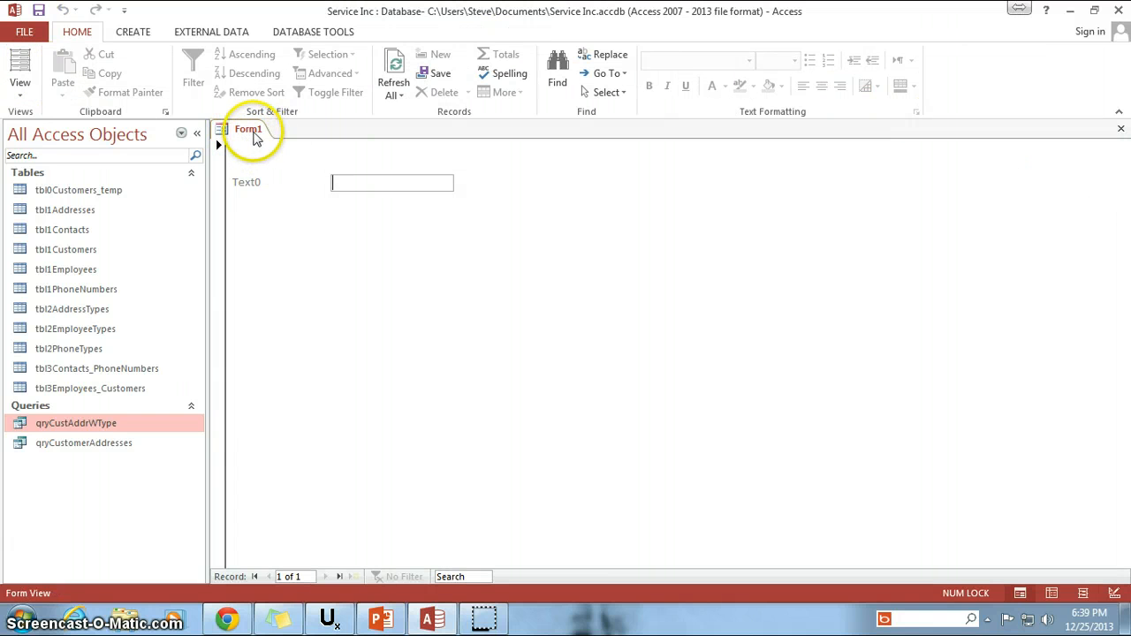
pyautogui.click(19, 88)
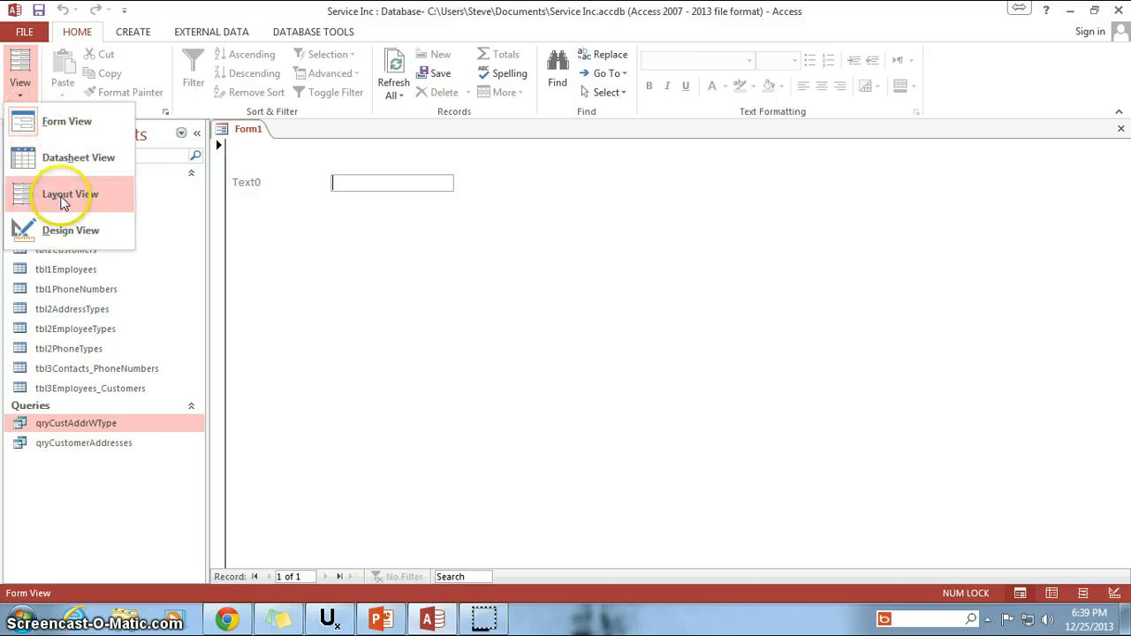
pyautogui.click(55, 228)
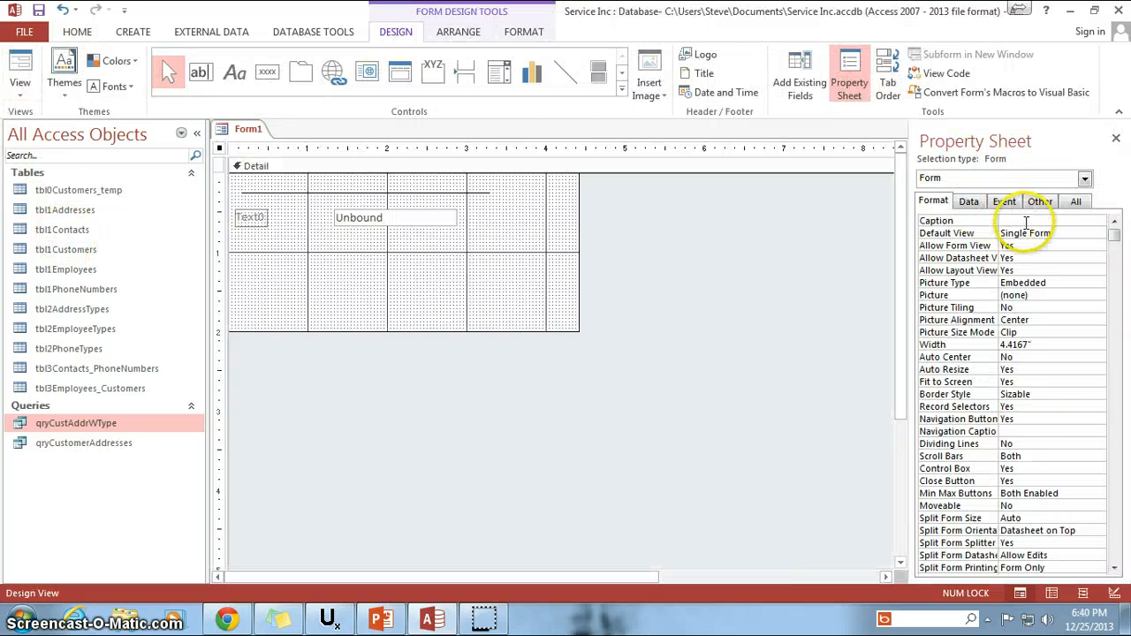
# Set the form's Caption to Main Screen and check the tab title in Form view before returning to Design view.
pyautogui.click(1026, 221)
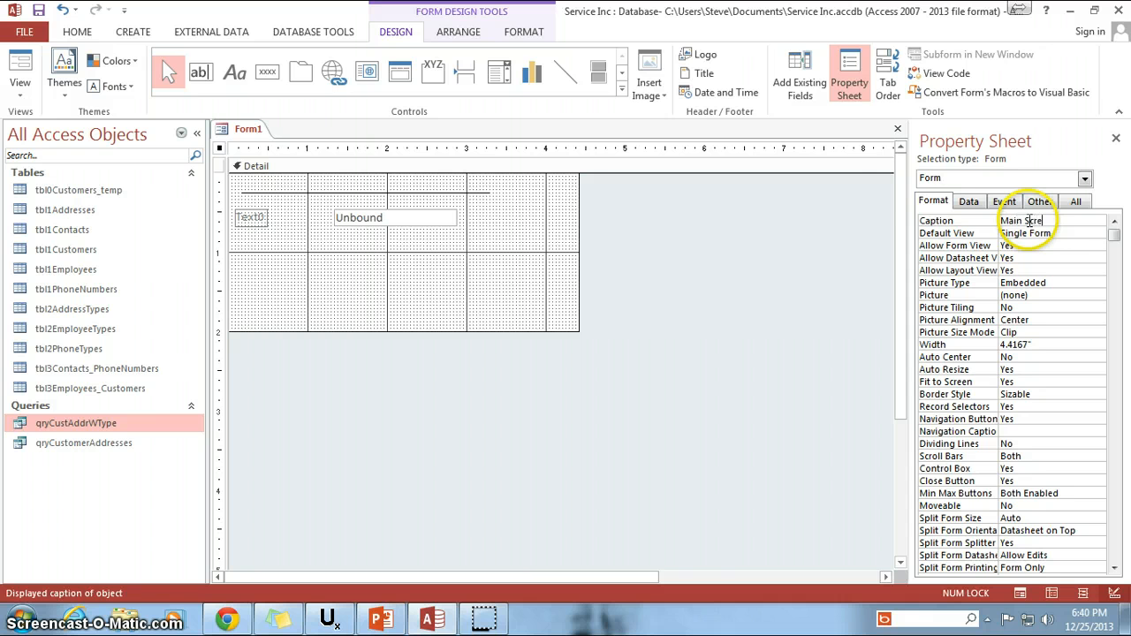
pyautogui.click(1033, 234)
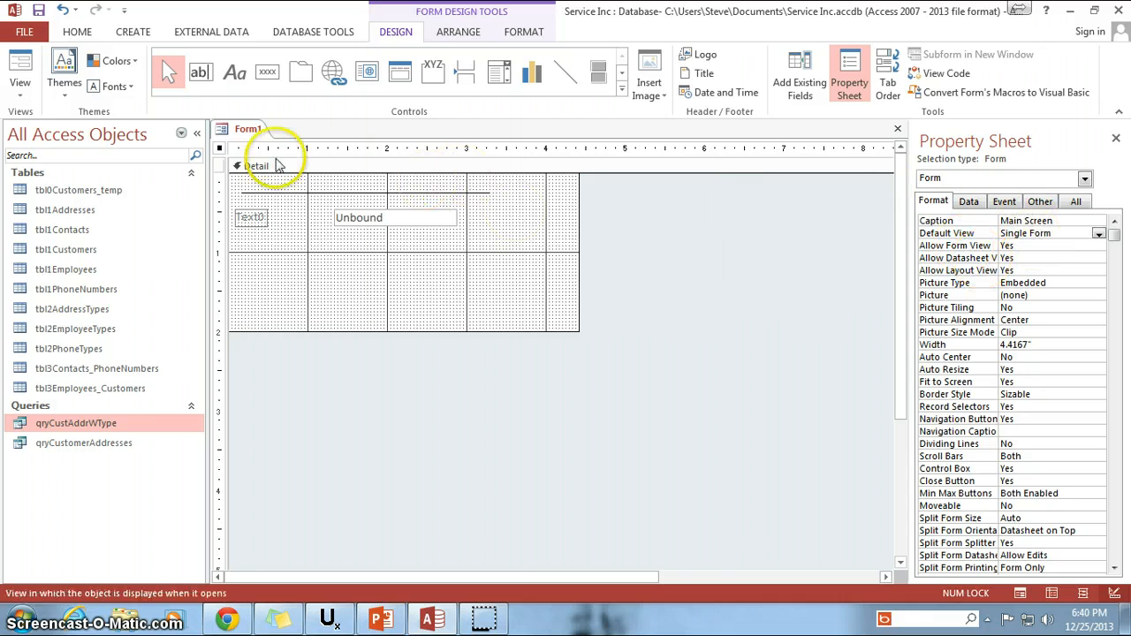
pyautogui.click(19, 67)
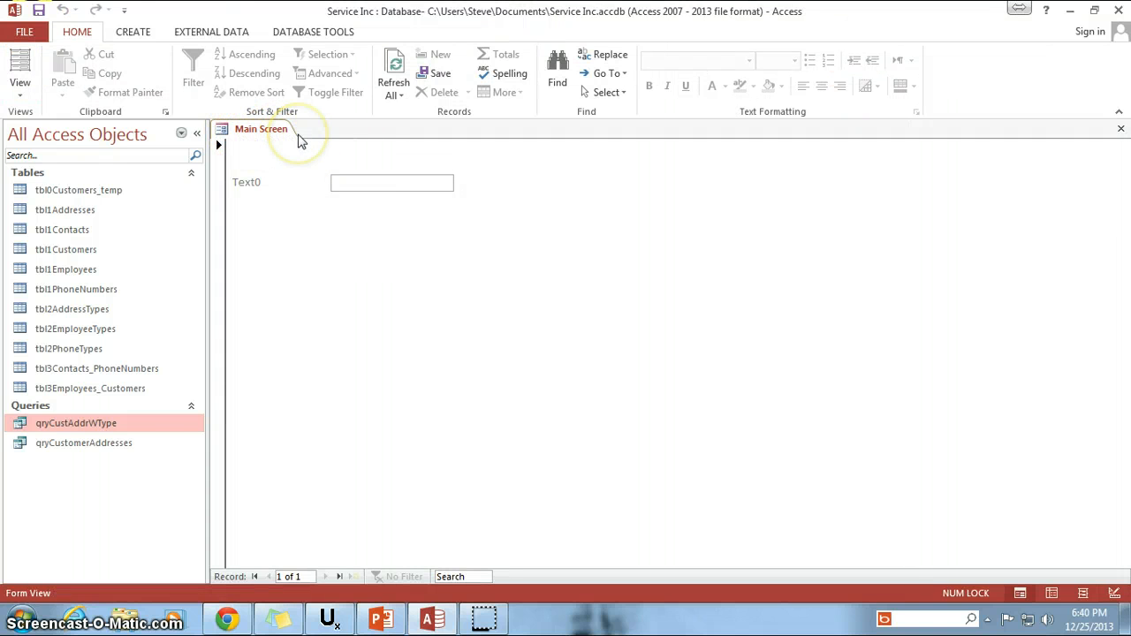
pyautogui.click(20, 89)
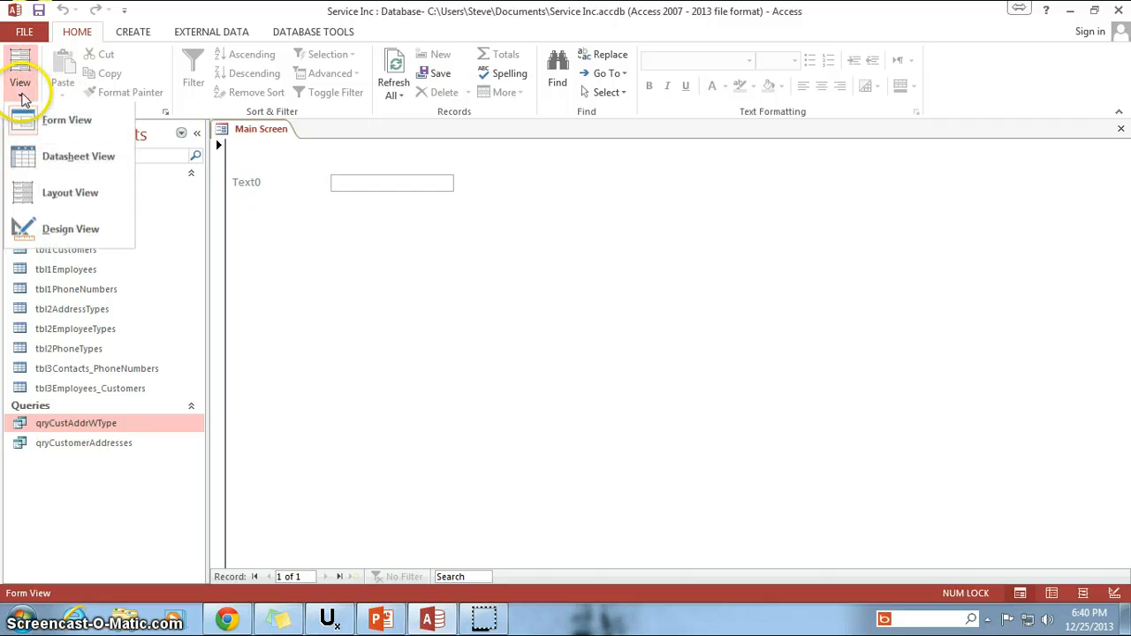
pyautogui.click(71, 232)
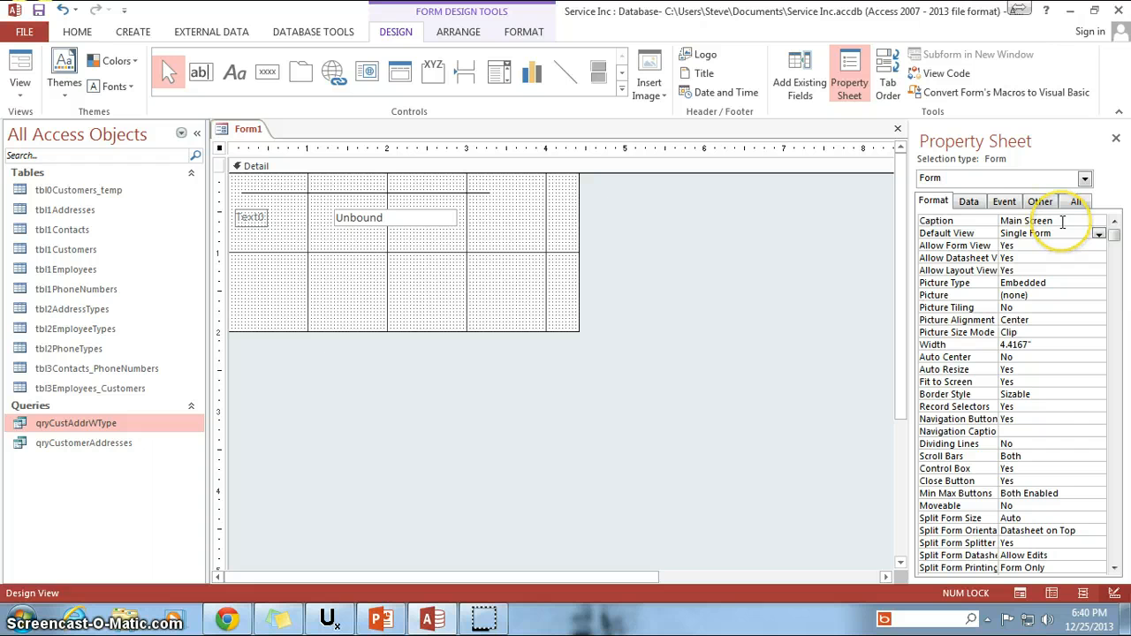
# Examine the form's Format properties, including Caption, Default View, Fit to Screen, Auto Resize and Auto Center, without changing them.
pyautogui.moveTo(1062, 222); pyautogui.dragTo(1004, 221)
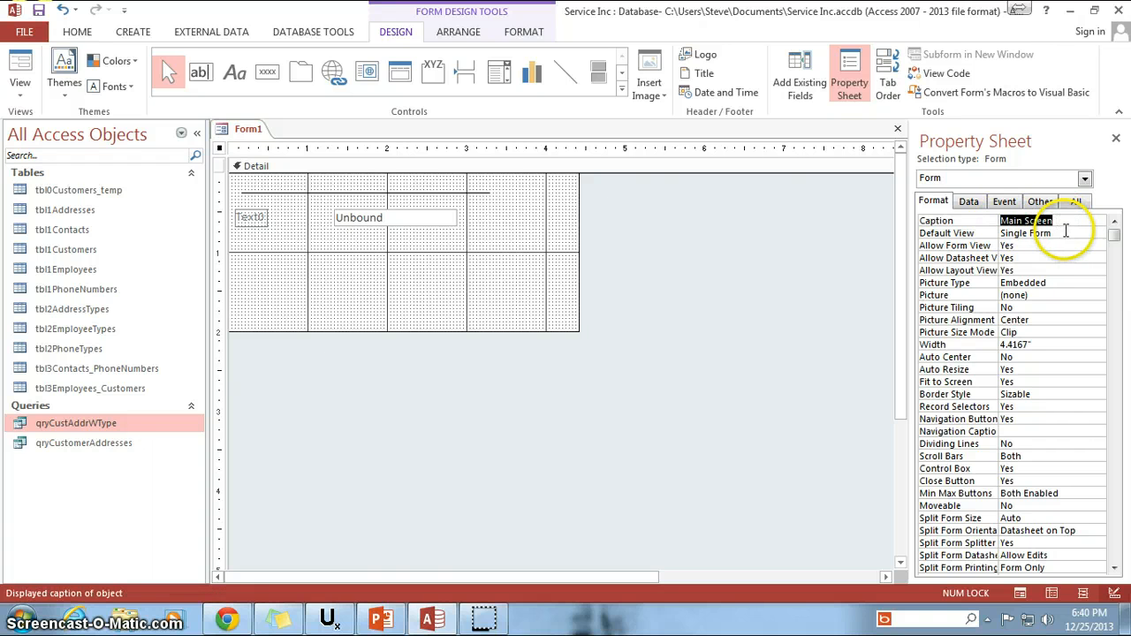
pyautogui.click(1029, 233)
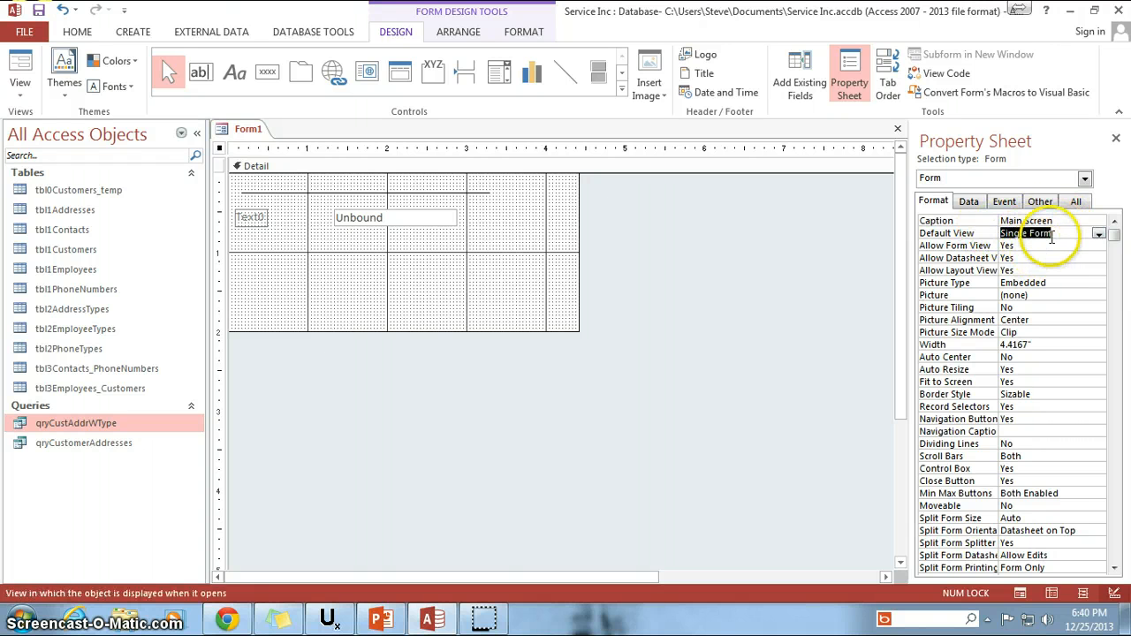
pyautogui.click(1016, 381)
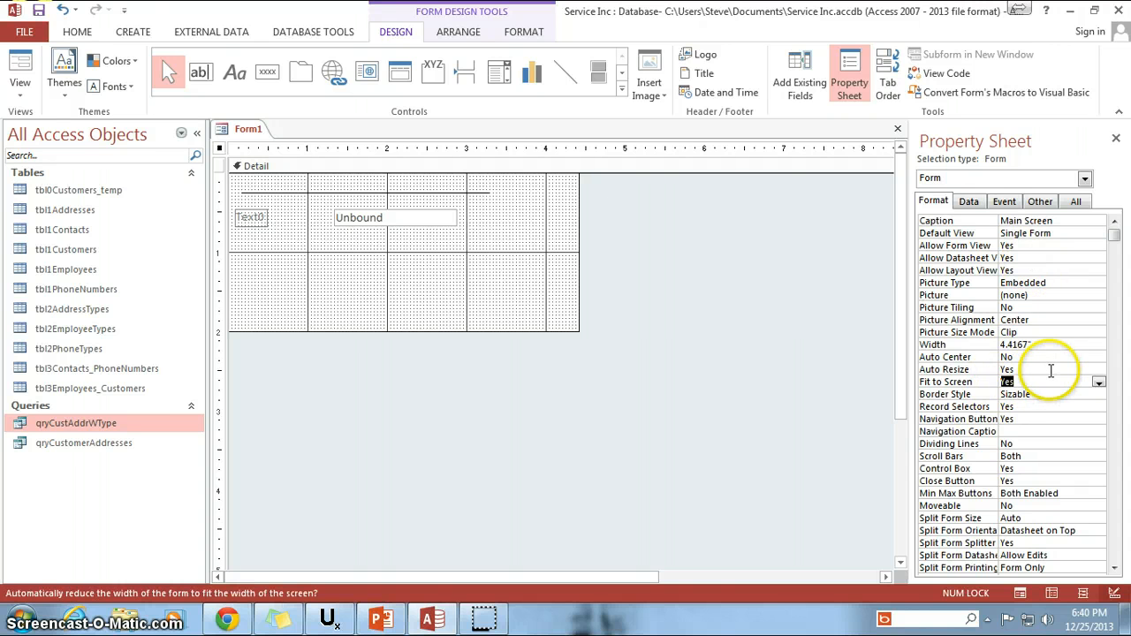
pyautogui.click(1005, 369)
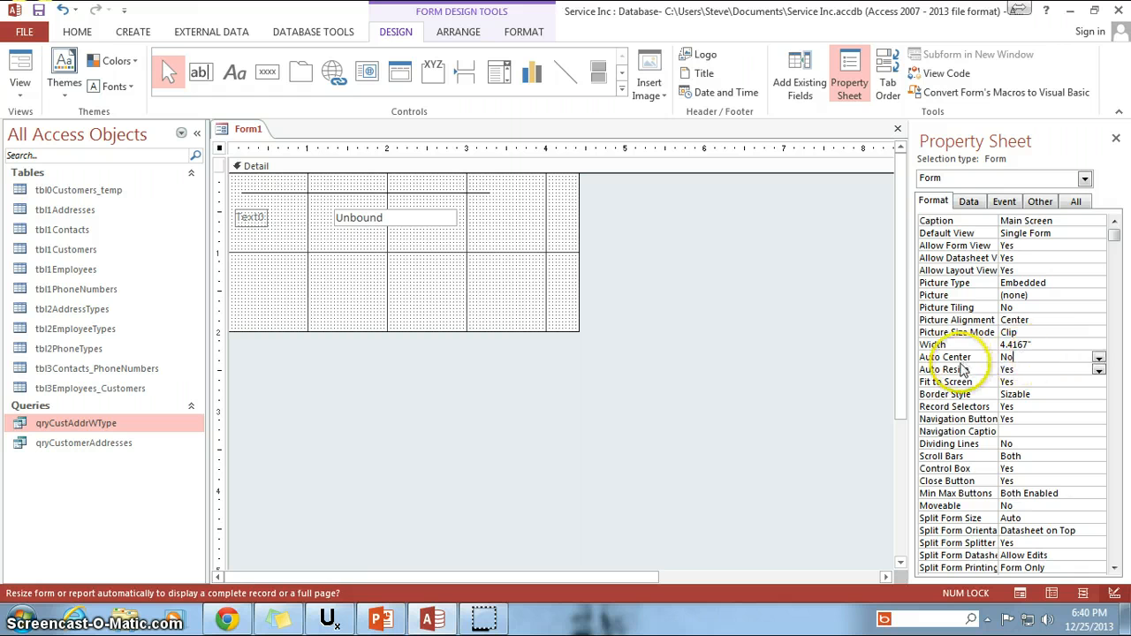
pyautogui.click(960, 357)
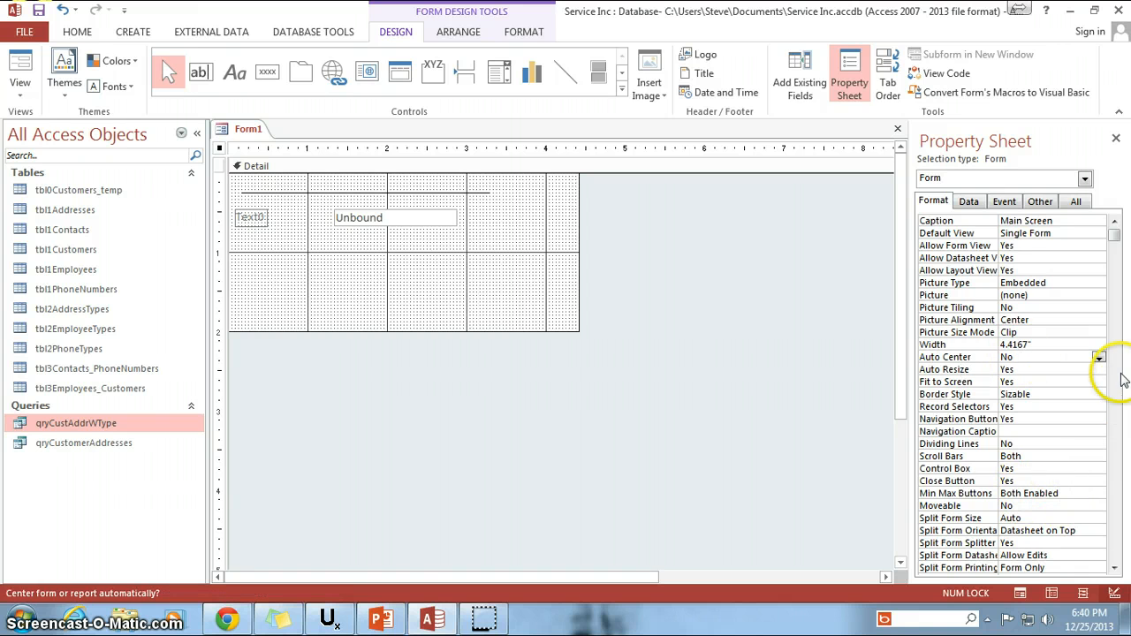
pyautogui.click(1115, 455)
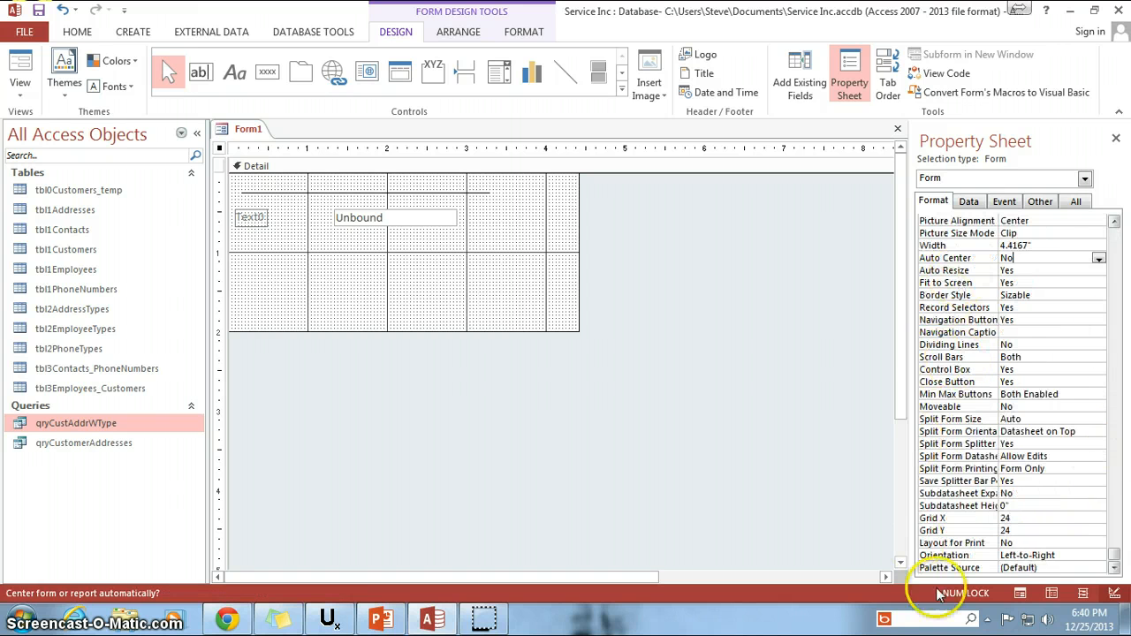
# Examine the form's Data properties, especially Record Source, along with the tables and queries that could supply its data.
pyautogui.click(968, 203)
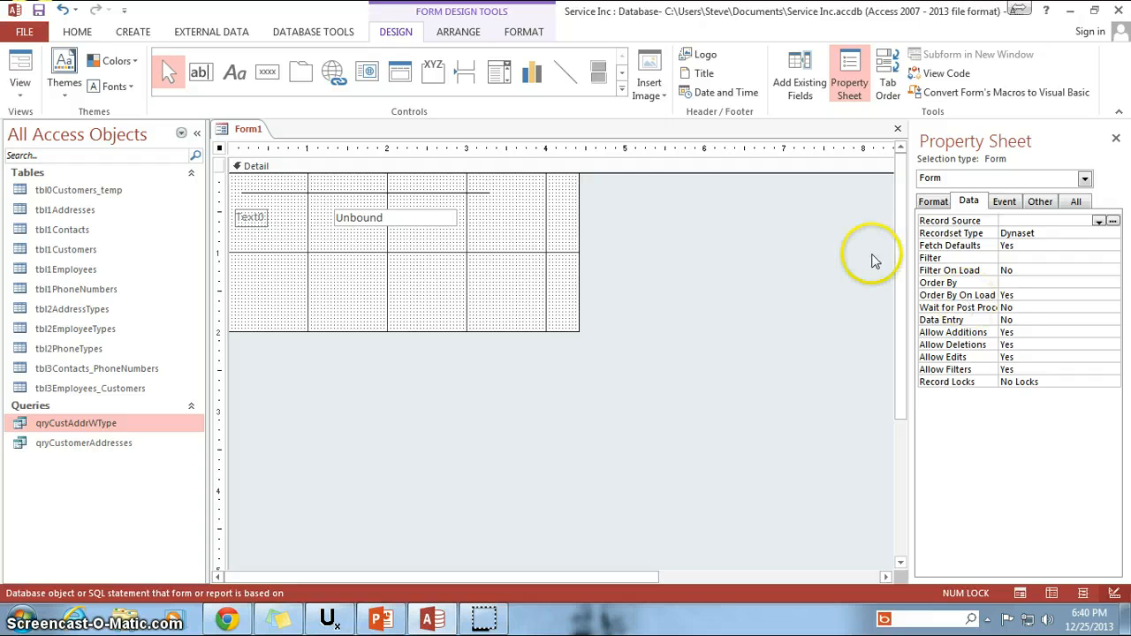
pyautogui.click(101, 442)
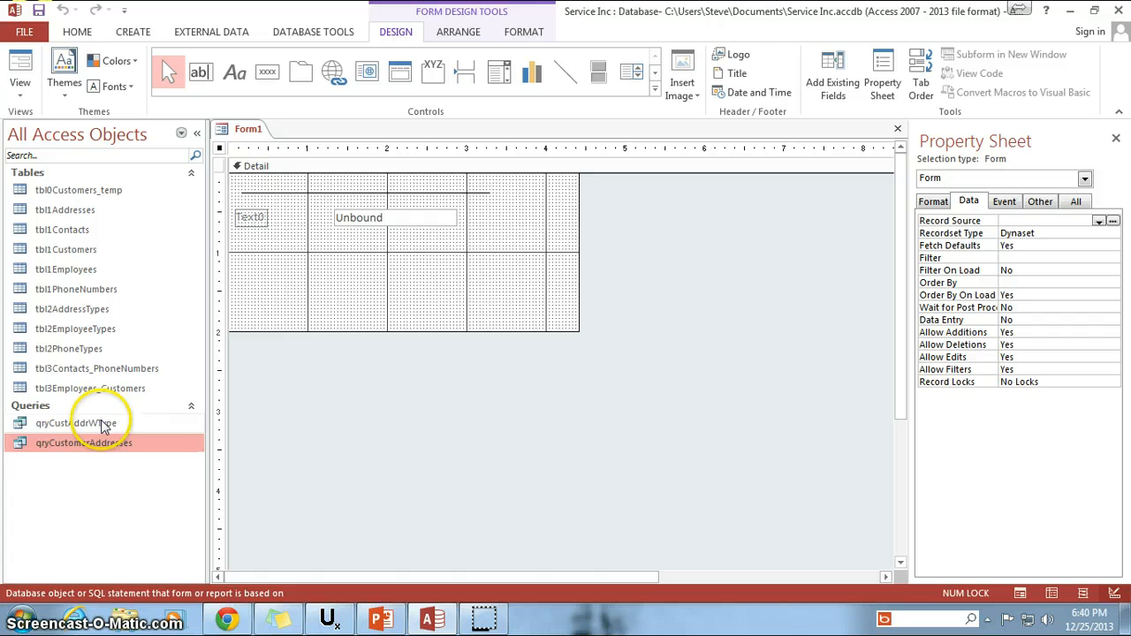
pyautogui.click(104, 424)
pyautogui.click(86, 228)
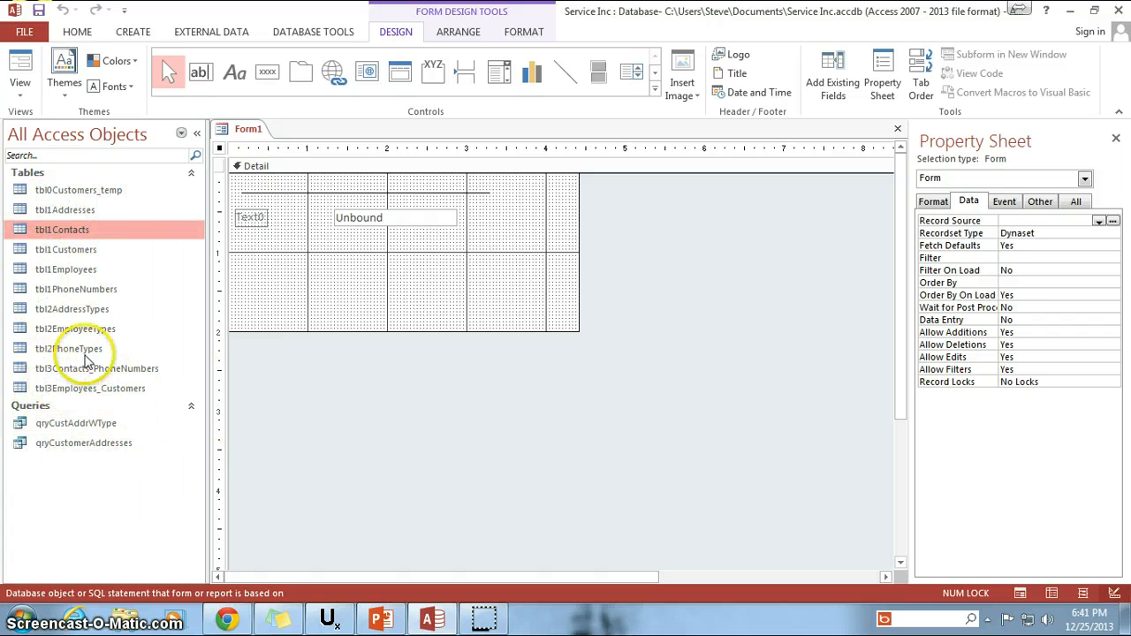
pyautogui.click(1005, 221)
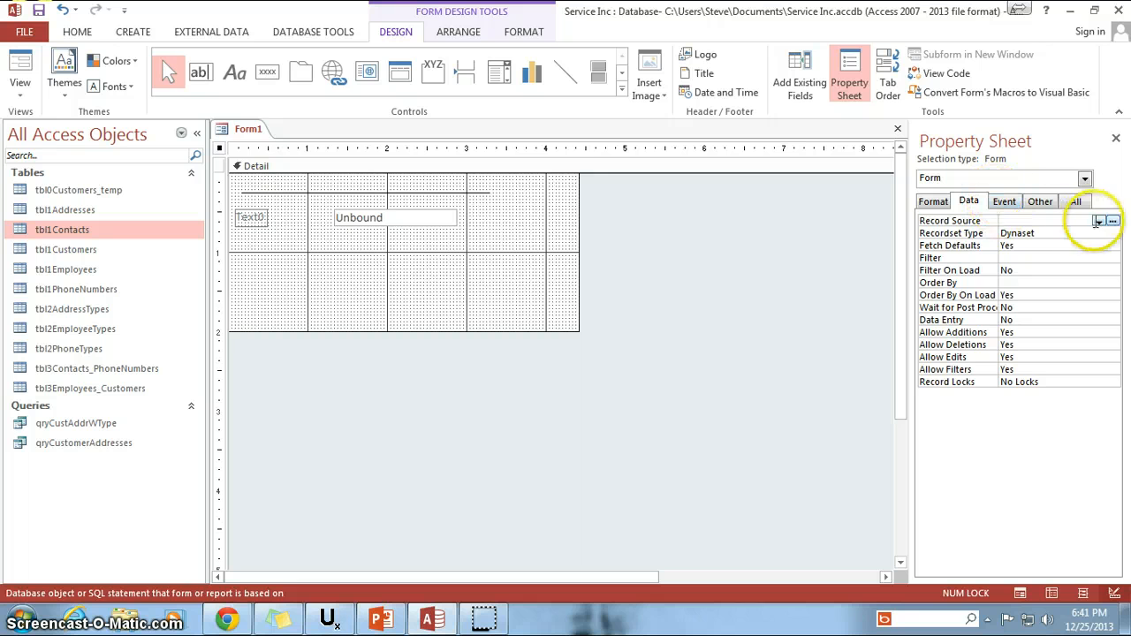
pyautogui.click(375, 245)
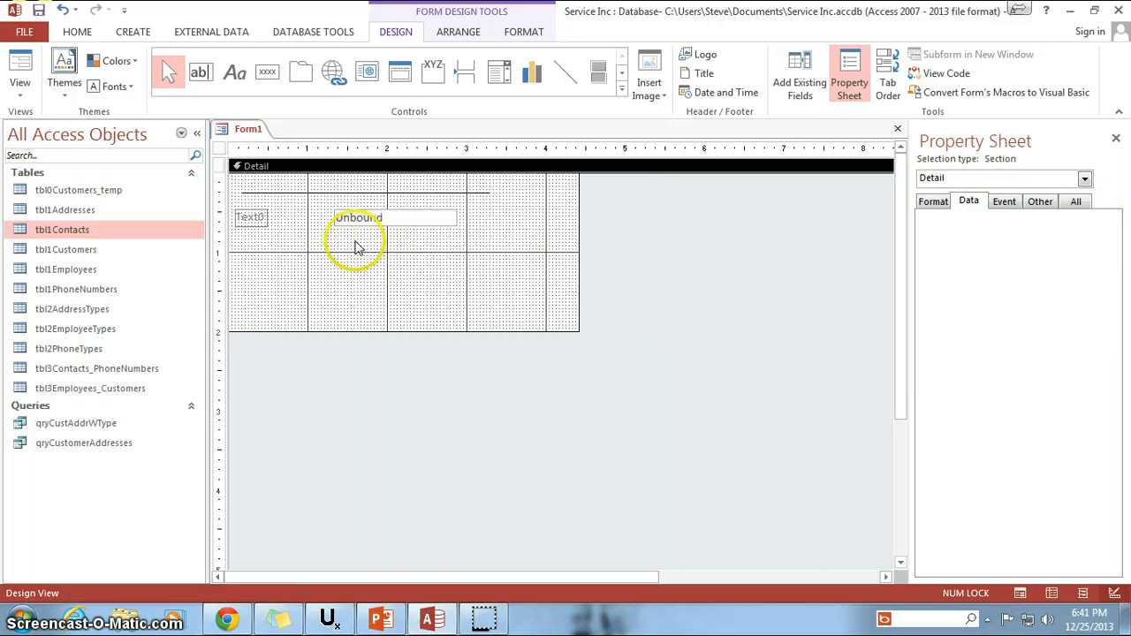
pyautogui.click(218, 148)
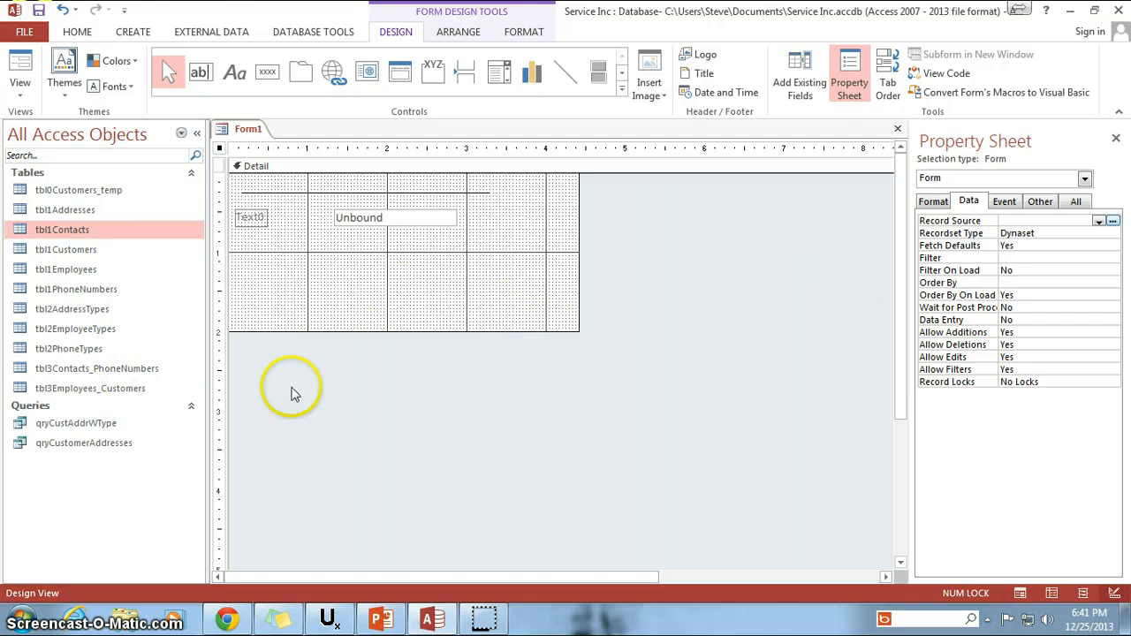
# Compare the Event properties of the form, such as On Load, with those of the unbound text box.
pyautogui.click(1004, 203)
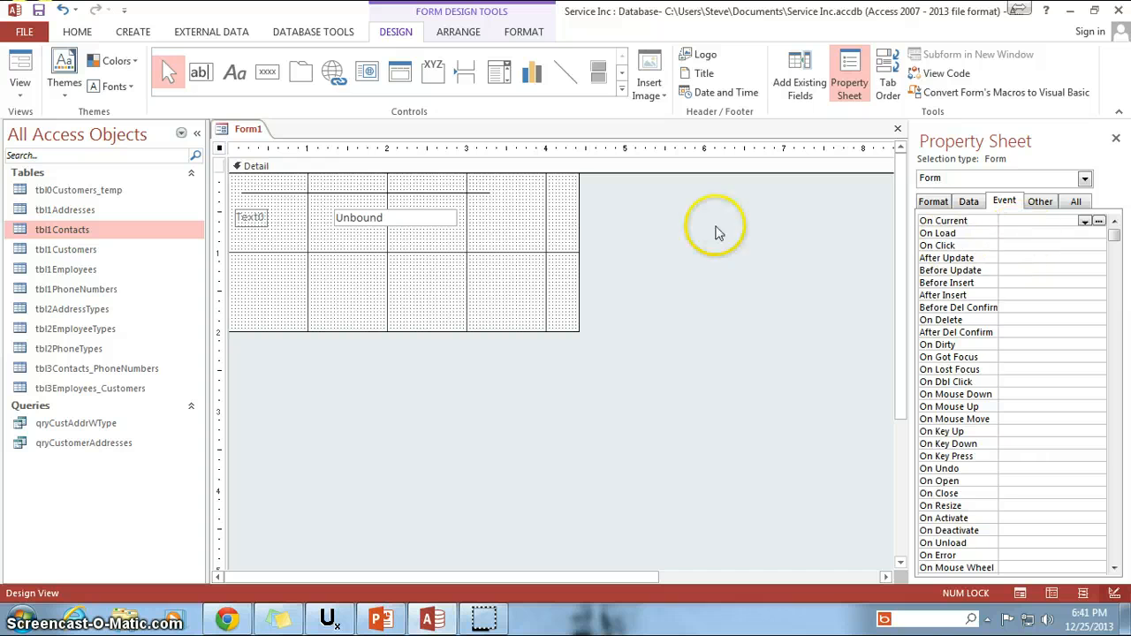
pyautogui.click(1018, 232)
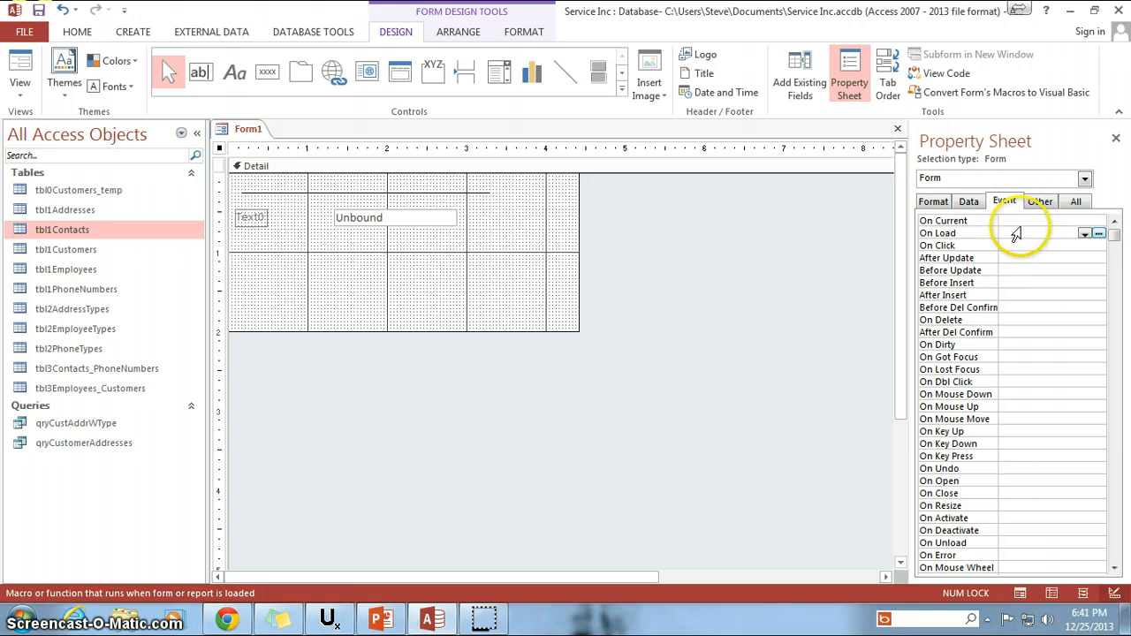
pyautogui.click(433, 224)
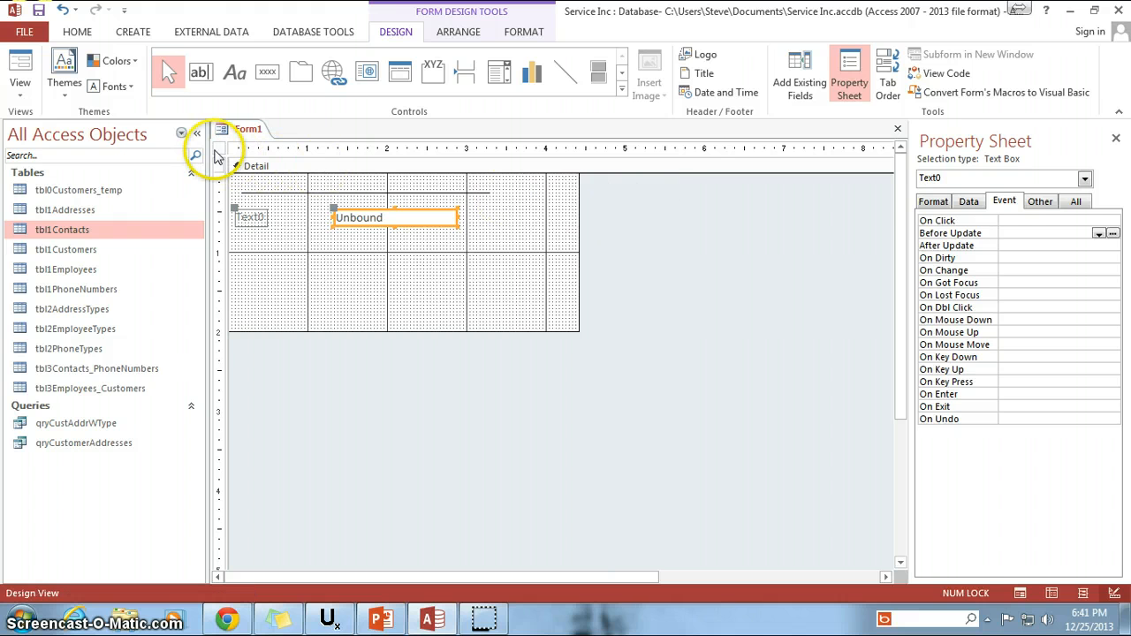
pyautogui.click(218, 150)
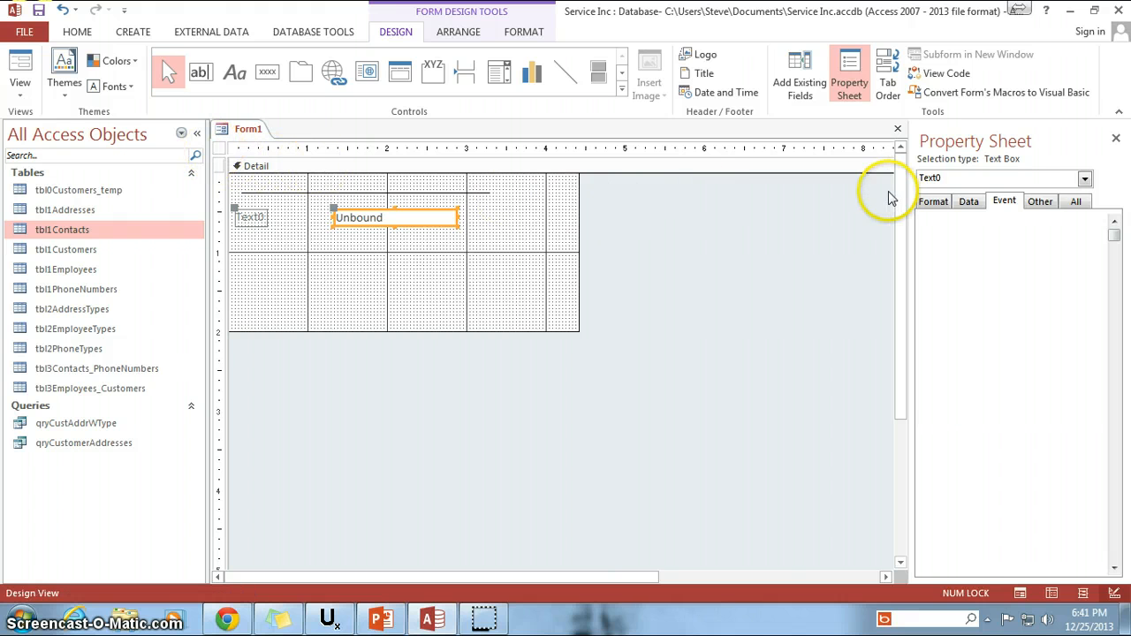
# Examine the form's Other properties, including Ribbon Name, Toolbar, Shortcut Menu and Menu Bar, without changing them.
pyautogui.click(1042, 204)
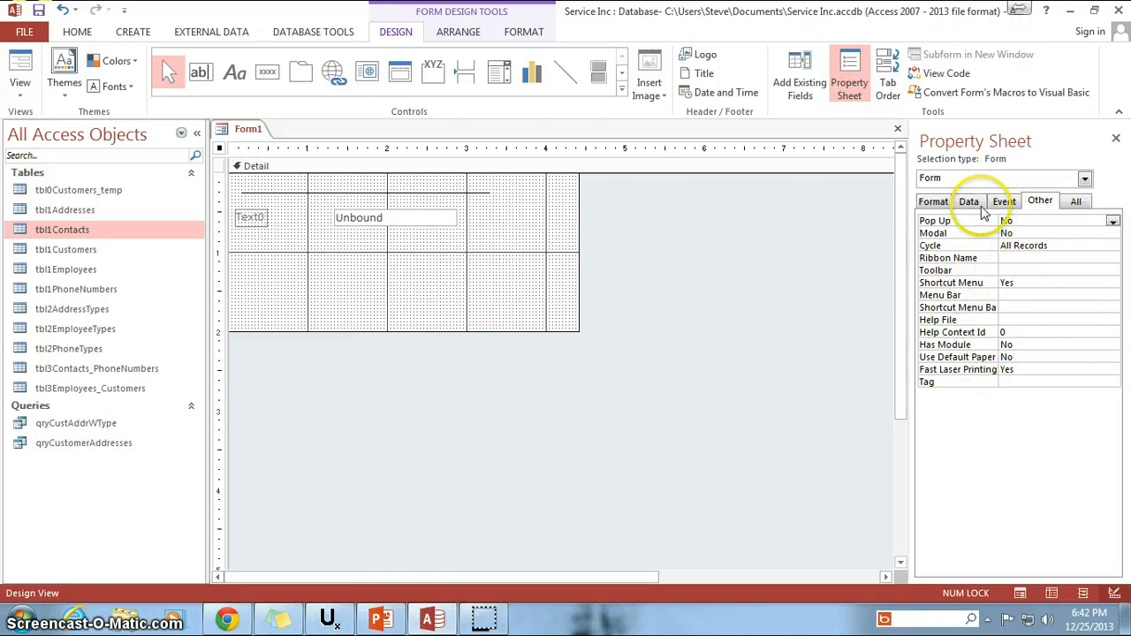
pyautogui.click(1047, 258)
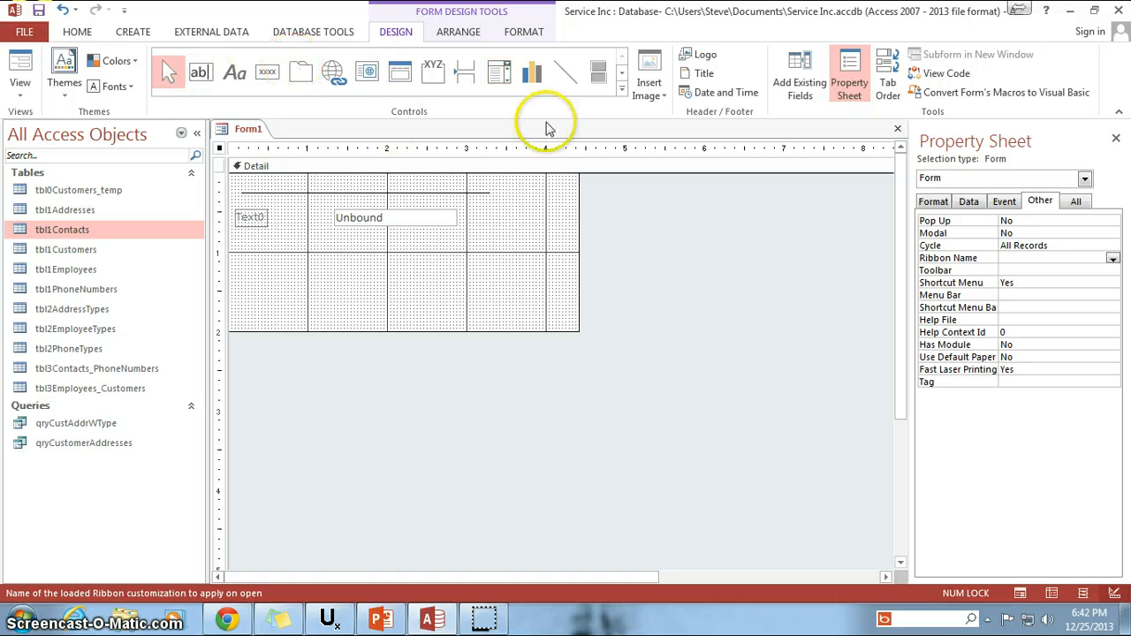
pyautogui.click(1027, 270)
pyautogui.click(1039, 283)
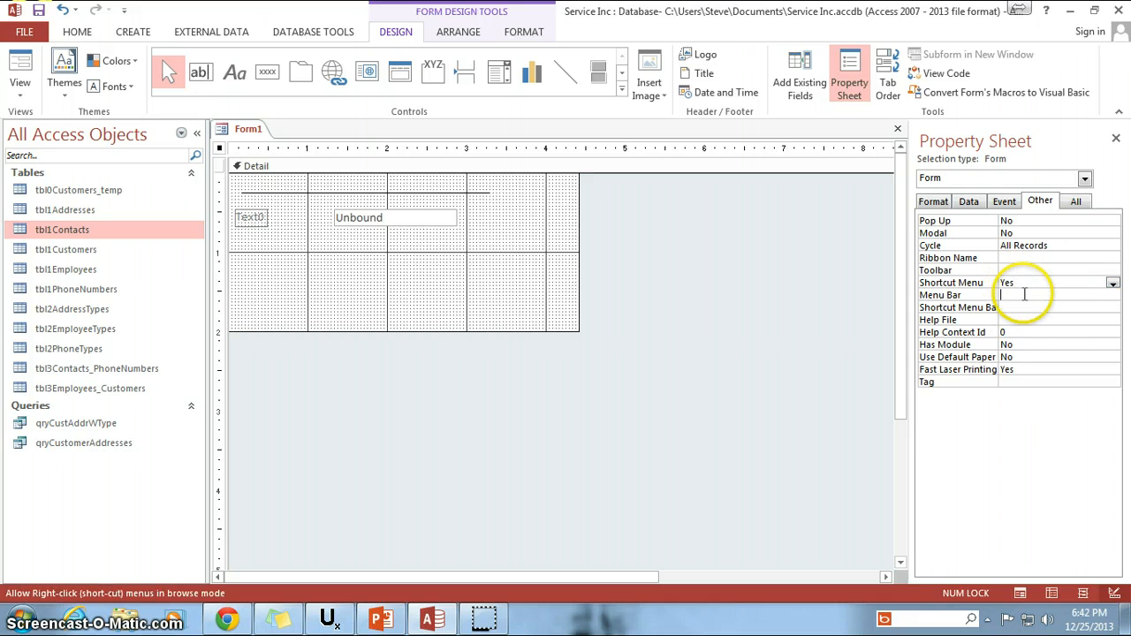
pyautogui.click(1023, 294)
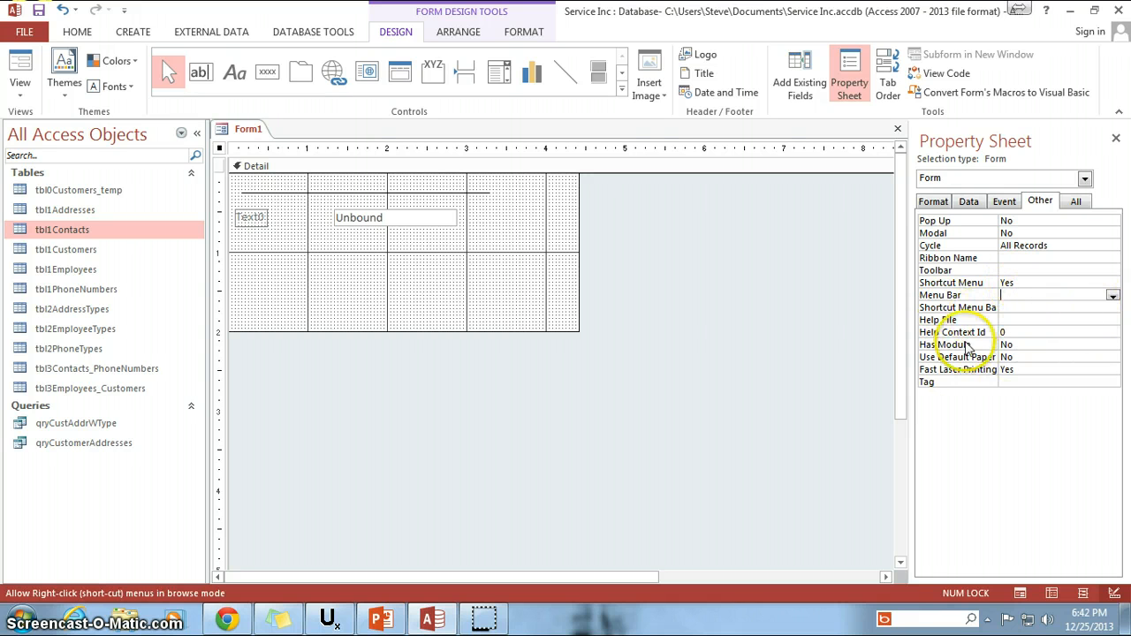
# Compare the form's Format, Data and Event property groups with the complete list of all its properties.
pyautogui.click(935, 202)
pyautogui.click(968, 201)
pyautogui.click(1004, 201)
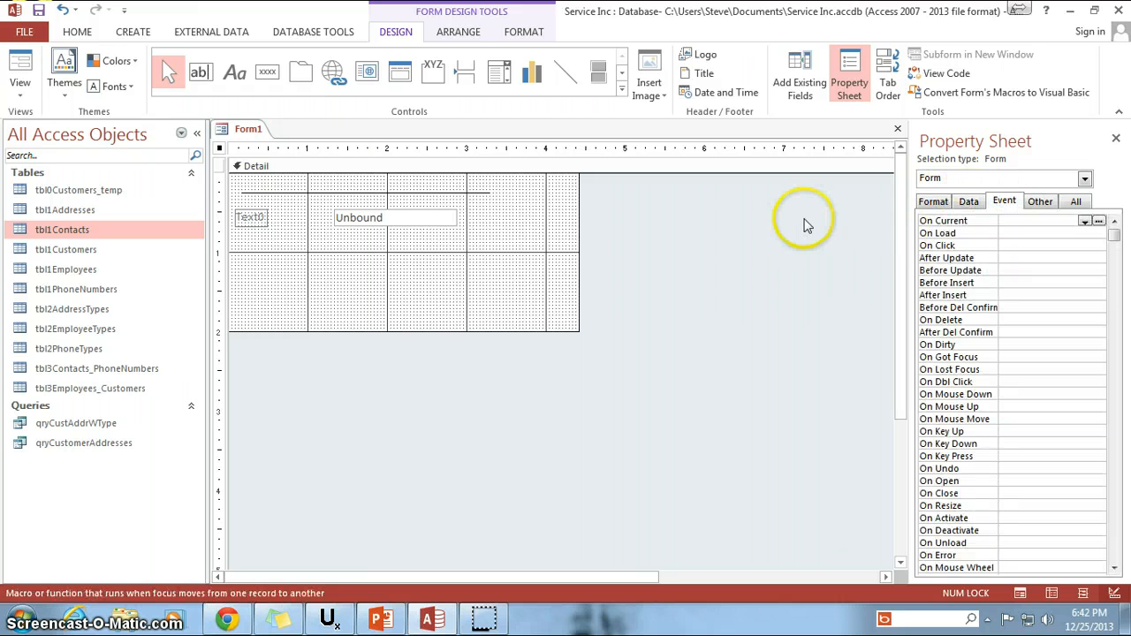
pyautogui.click(1076, 203)
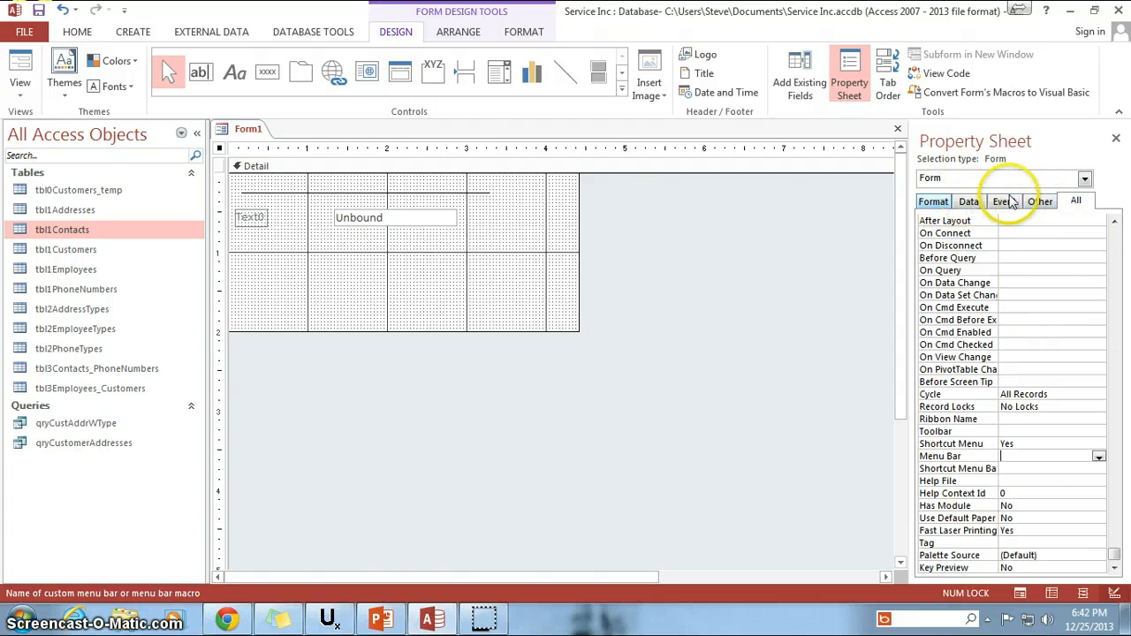
pyautogui.moveTo(1116, 565); pyautogui.dragTo(1104, 227)
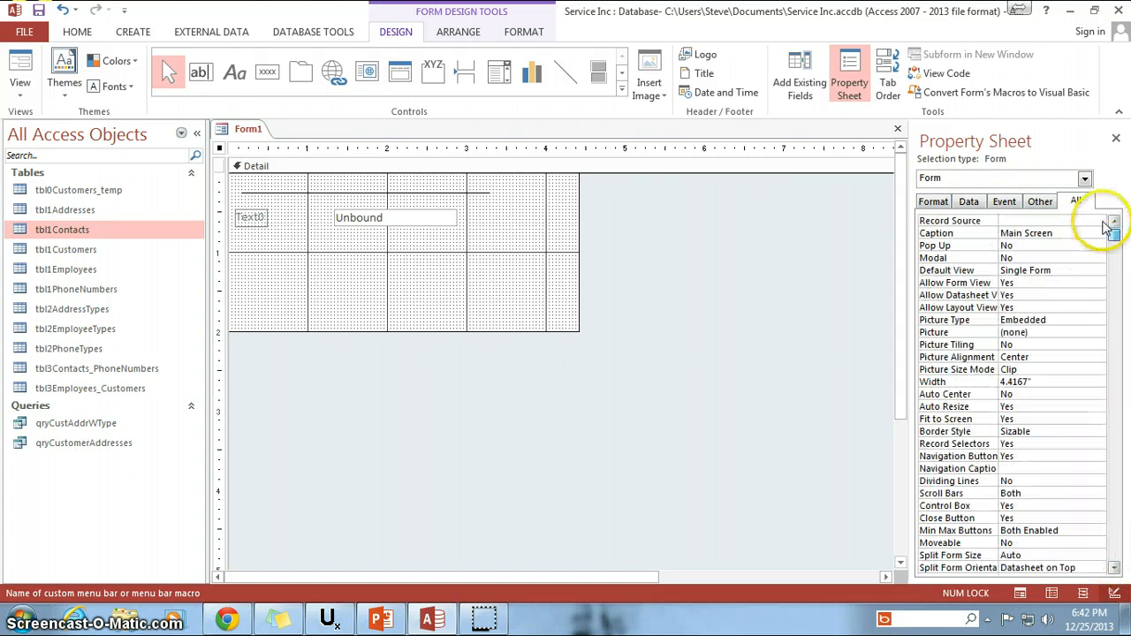
# Review the form's Format, Data, Event and Other property groups once more, including the further Format properties such as the Split Form settings.
pyautogui.click(935, 205)
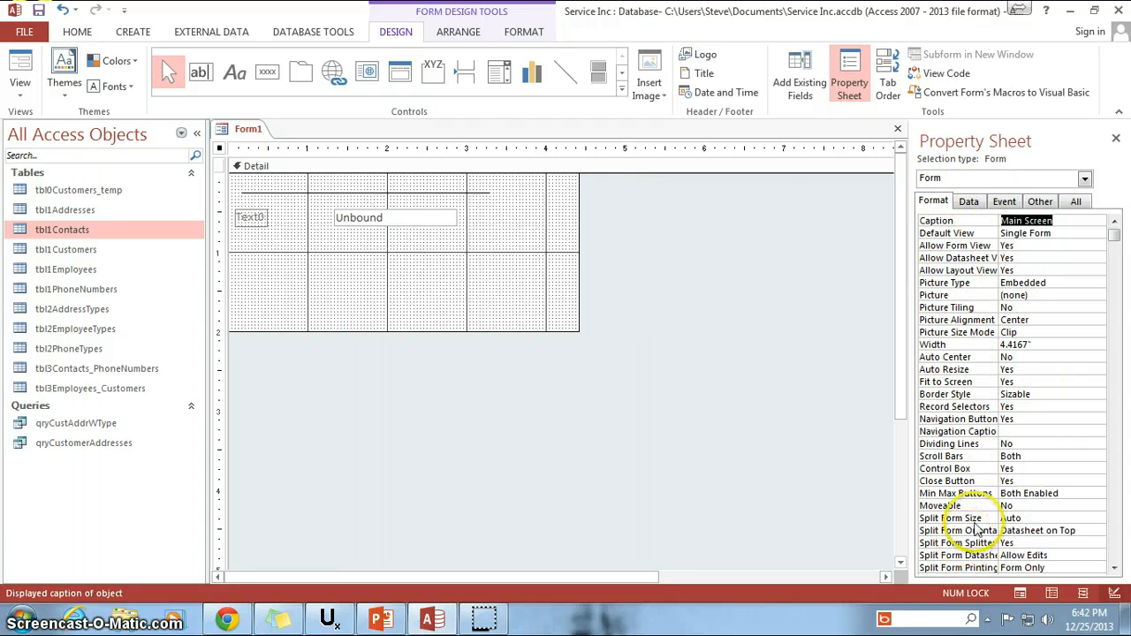
pyautogui.click(969, 202)
pyautogui.click(936, 201)
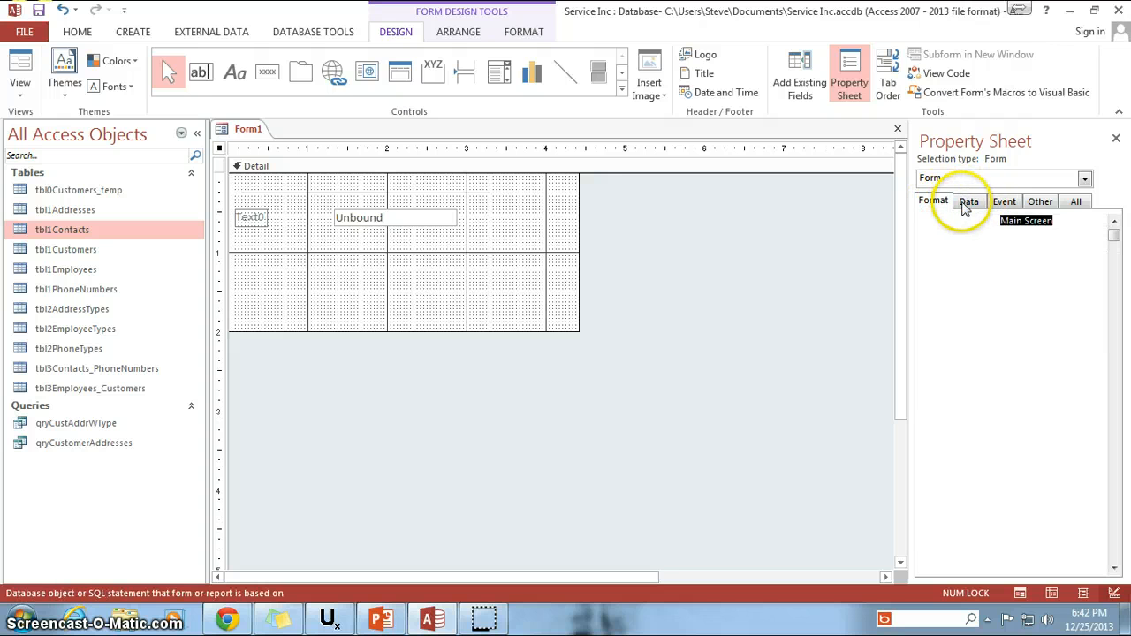
pyautogui.click(1005, 203)
pyautogui.click(1040, 202)
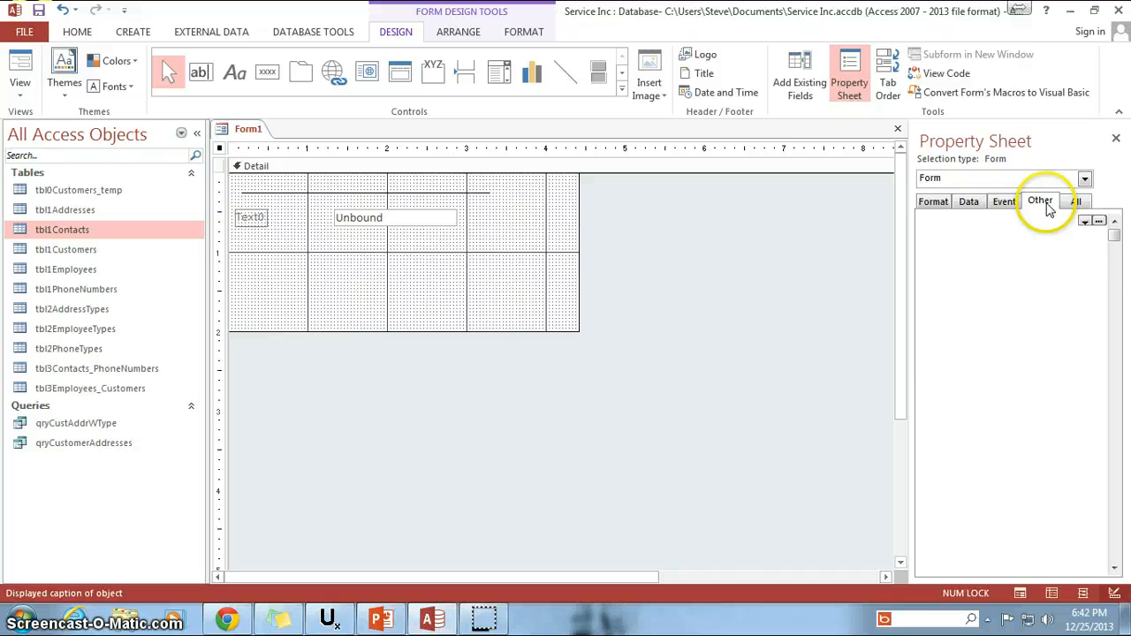
pyautogui.click(934, 203)
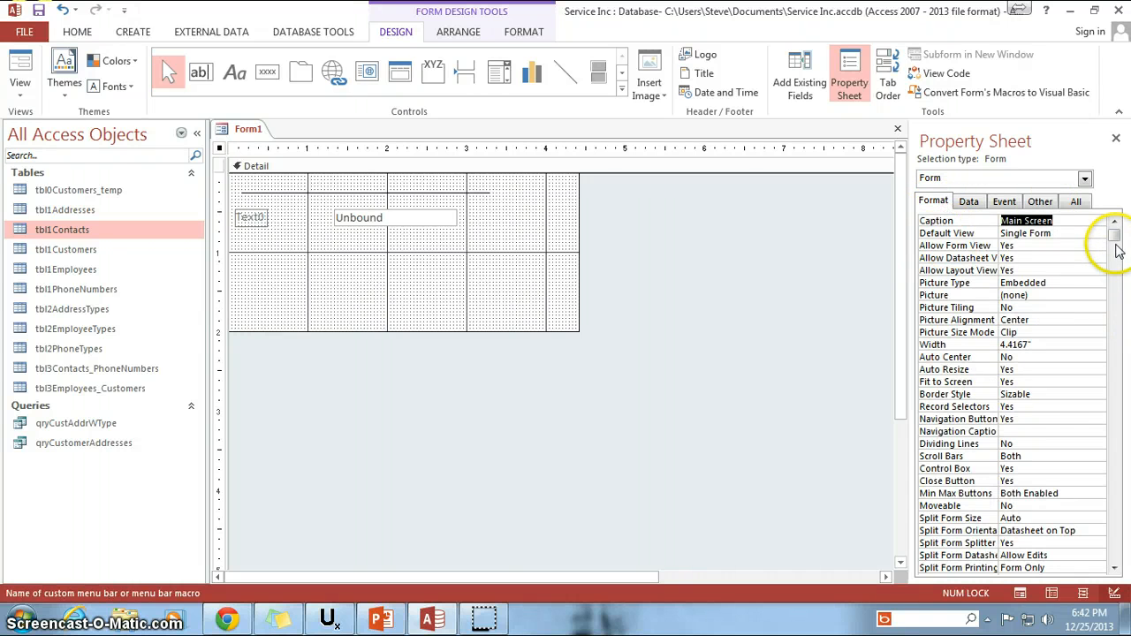
pyautogui.moveTo(1116, 244); pyautogui.dragTo(1113, 414)
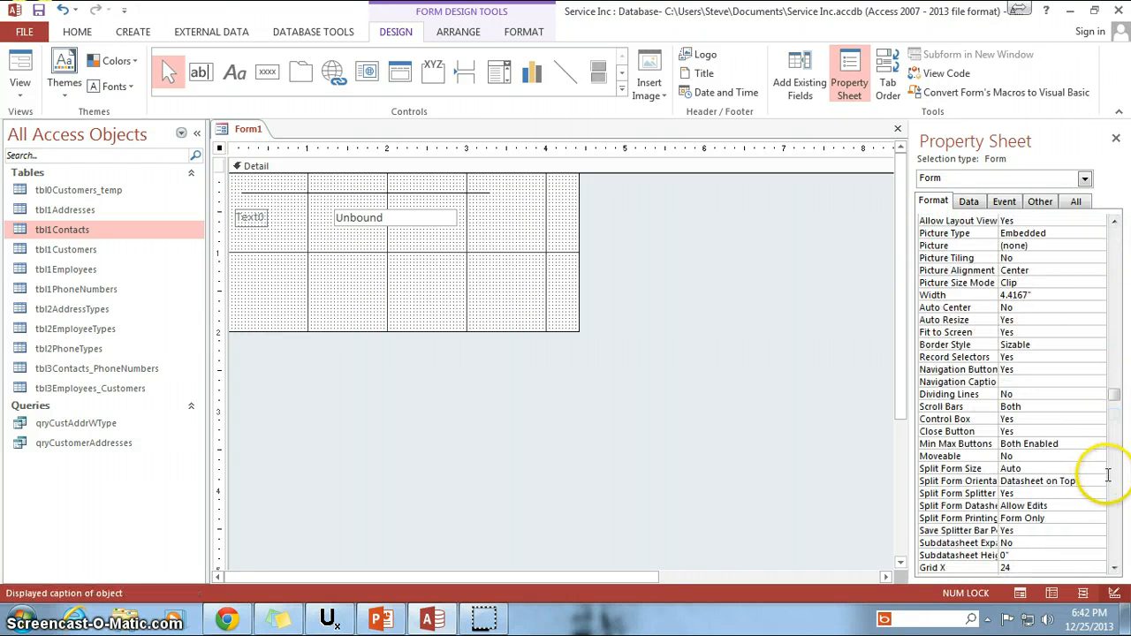
pyautogui.click(811, 394)
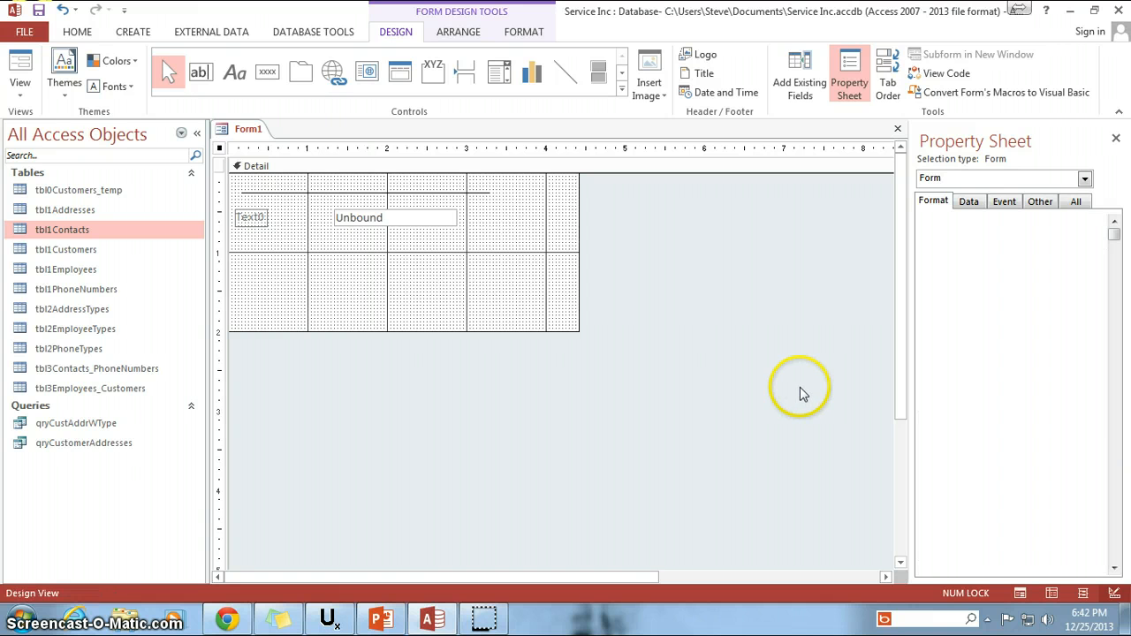